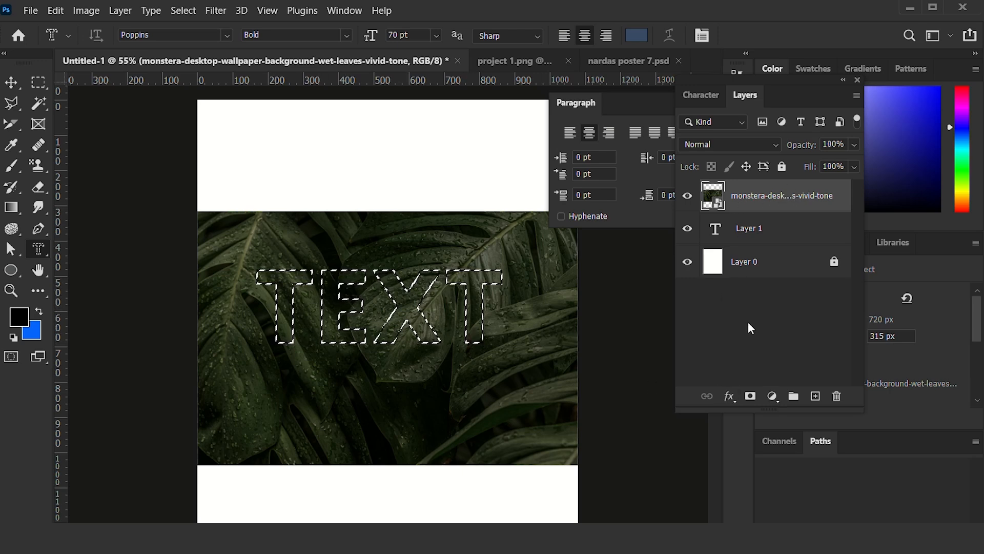
Step: Mask the leaf image layer with the TEXT-shaped selection so the leaves fill only the letters
click(750, 397)
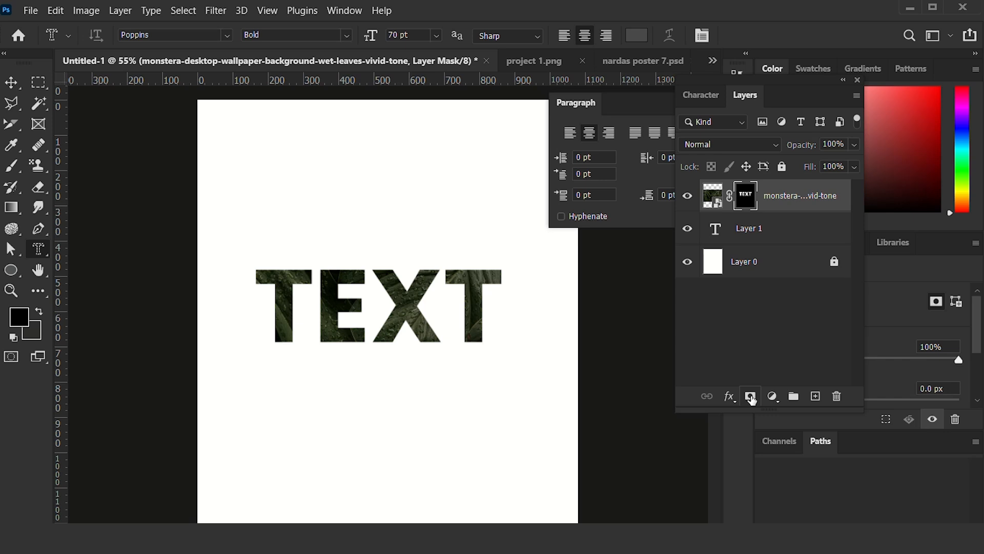
scroll(303, 341, up, 2)
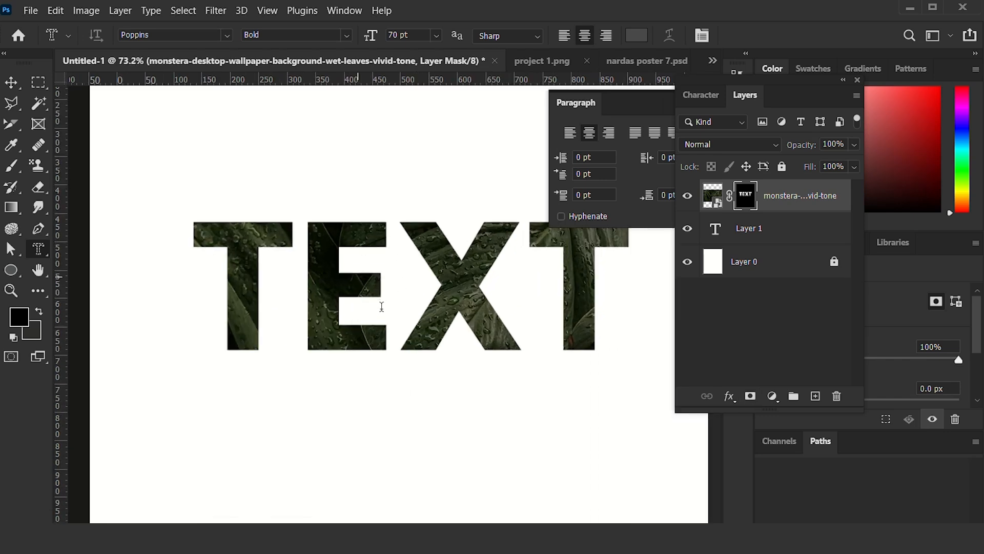
scroll(450, 259, down, 2)
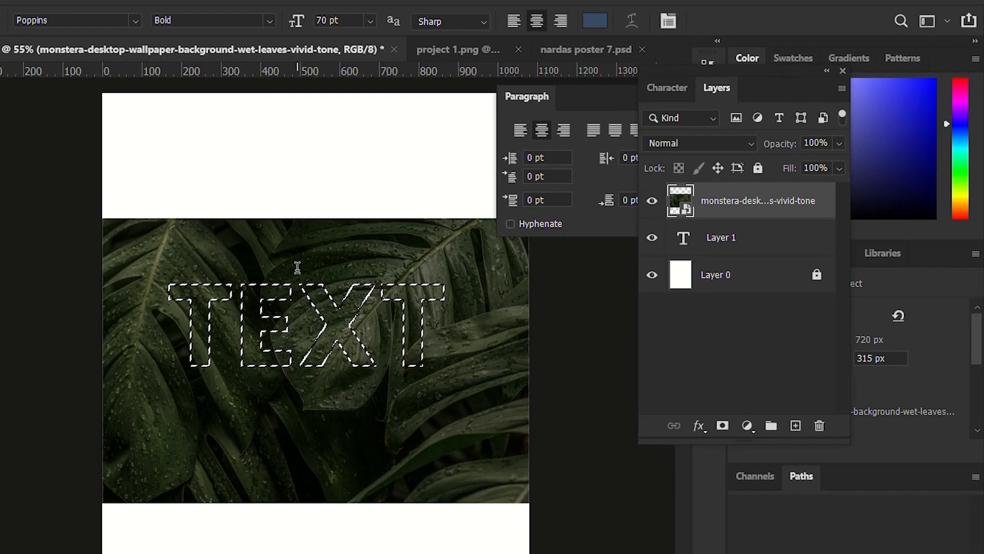
Step: Copy the TEXT selection from the leaf image to a new layer and add a black drop shadow with 15 px distance and 13% spread
key(ctrl+j)
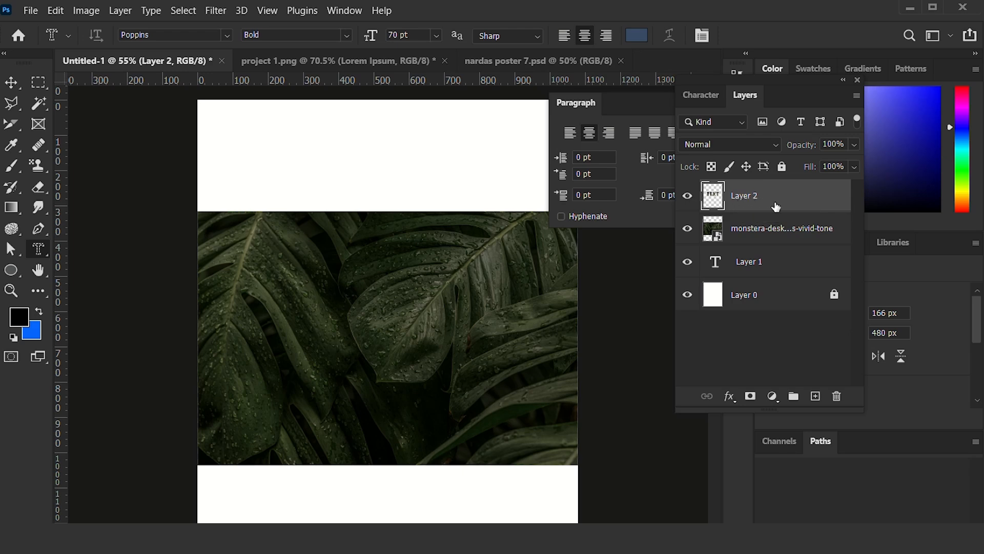
click(730, 397)
drag(533, 122, 674, 82)
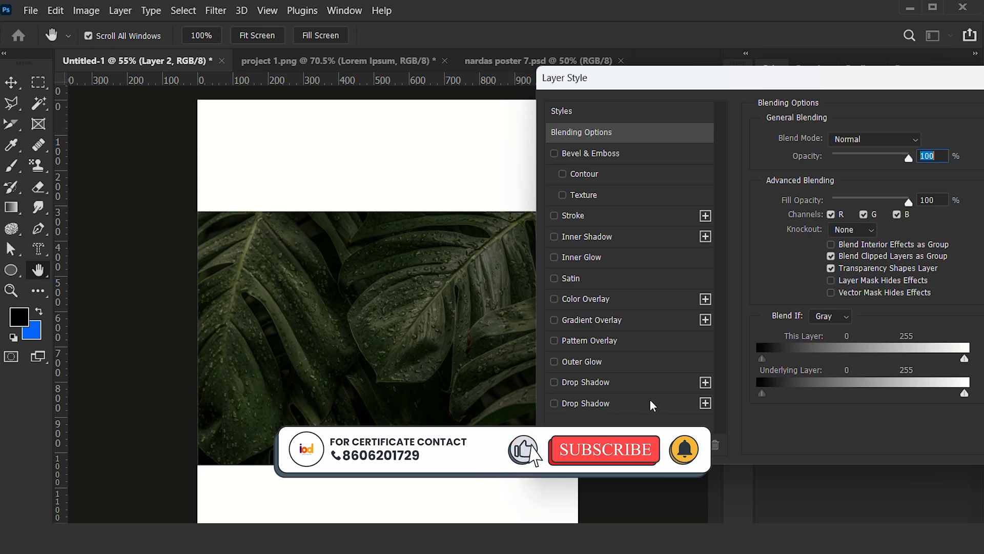
click(568, 403)
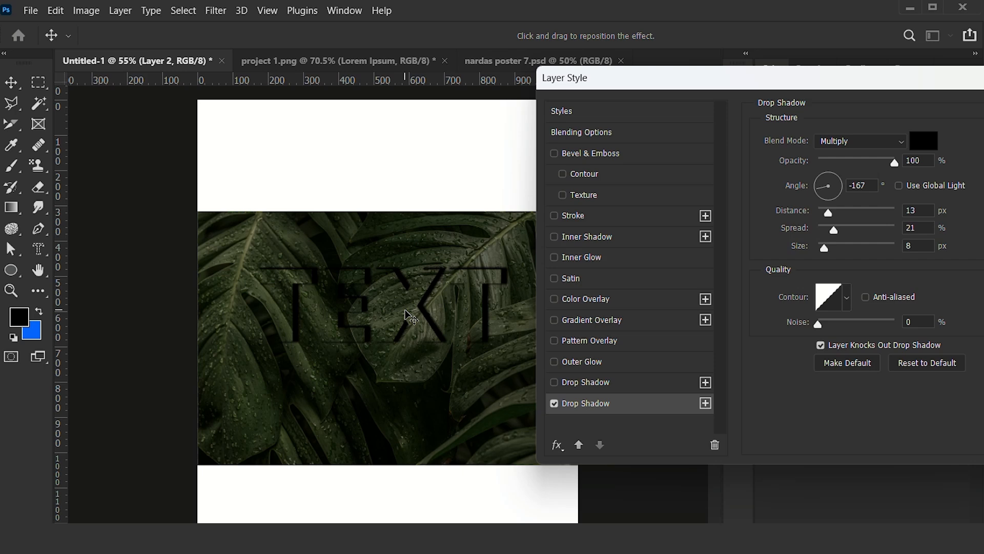
drag(819, 213, 831, 213)
click(924, 141)
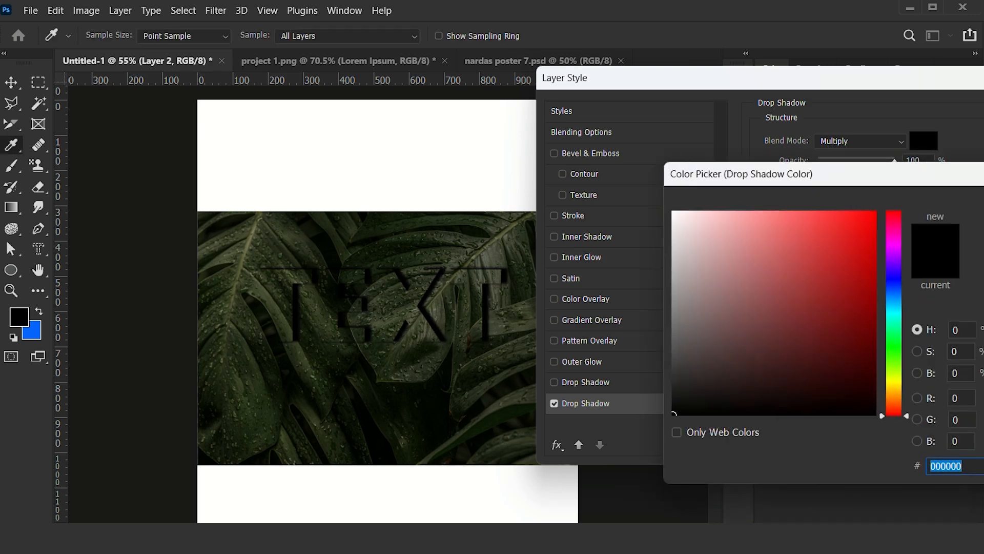
key(Return)
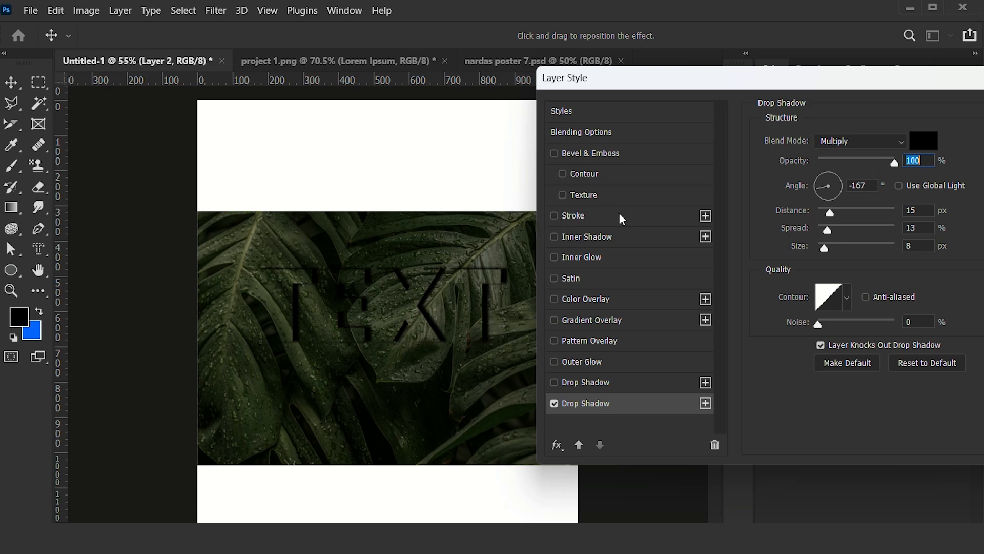
Step: Add a stroke to the copied text layer and sample its dark olive color from the leaf image
click(578, 217)
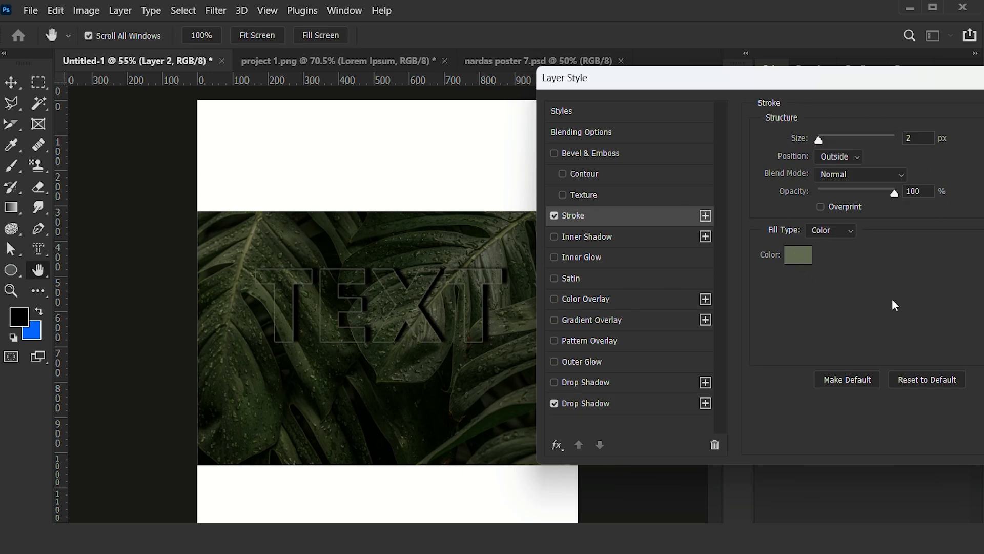
click(795, 254)
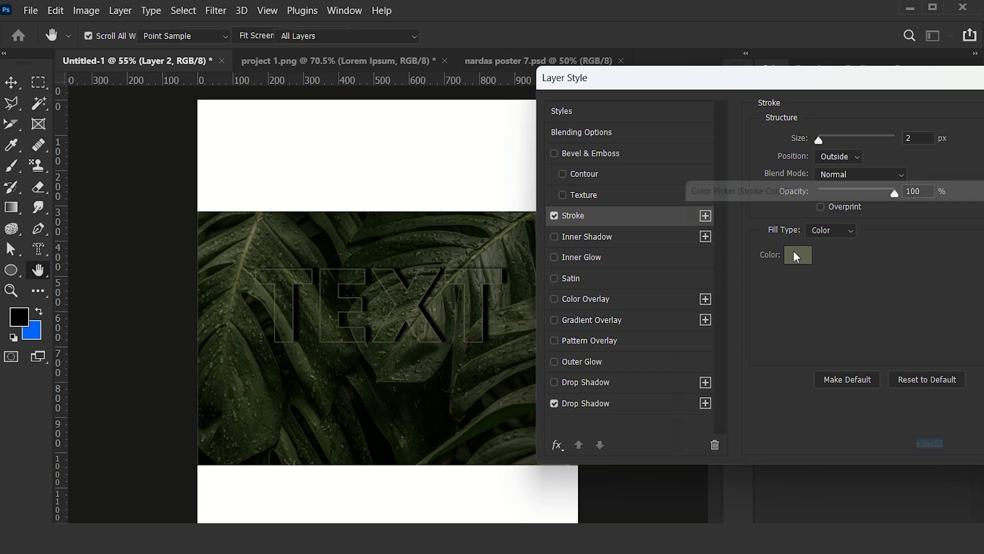
click(241, 270)
key(Return)
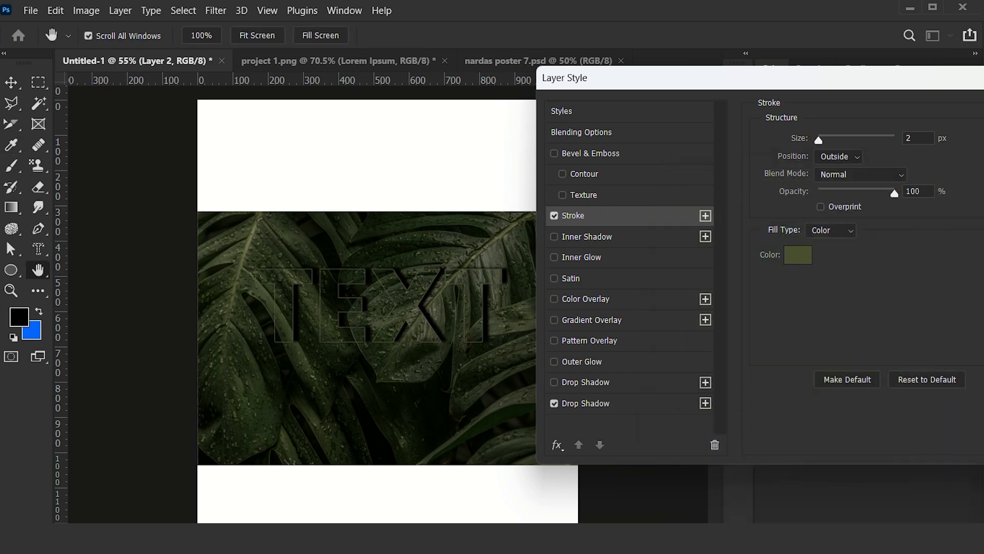
Step: Set the text layer's stroke size to 3 px
drag(827, 138, 823, 137)
text(2)
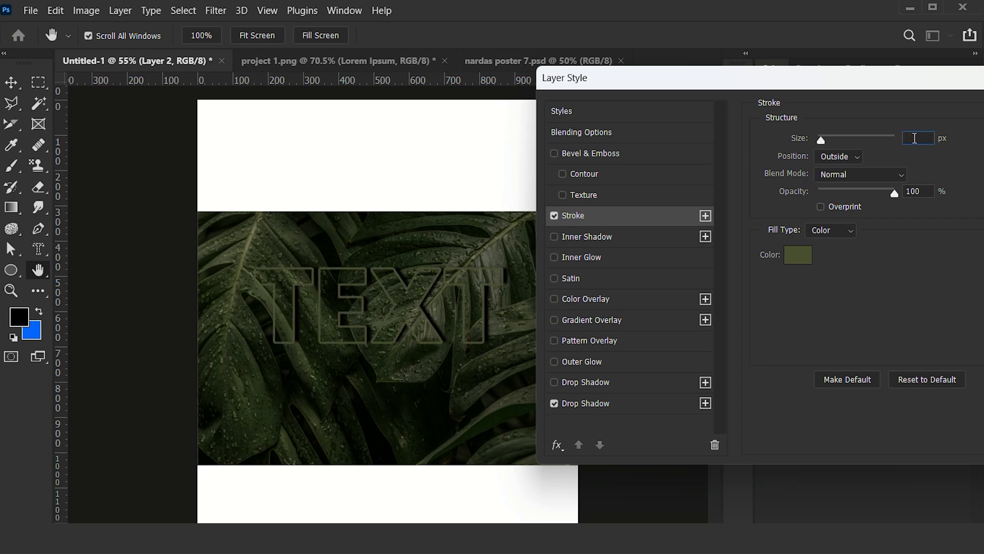
key(Up)
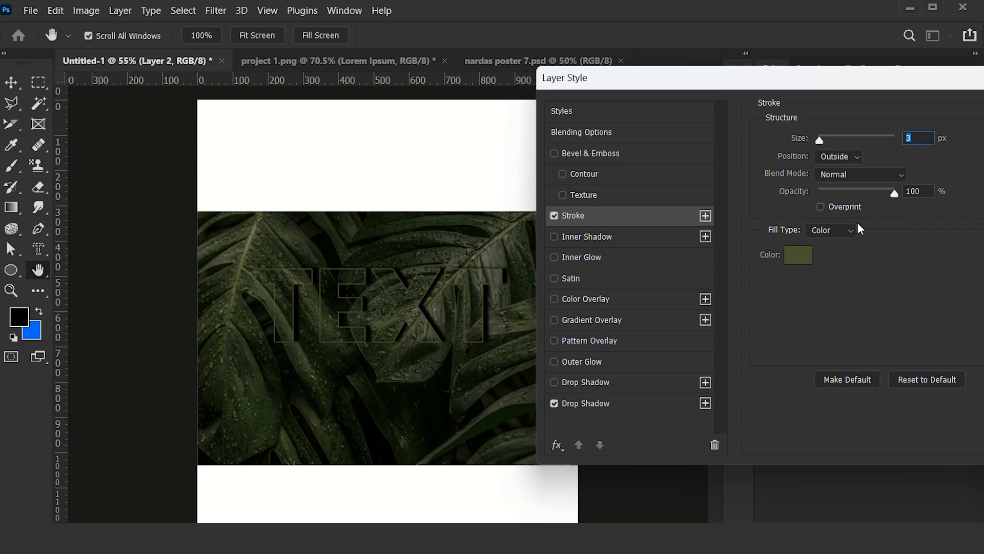
Step: Try the Inside and Center stroke positions, set the position back to Outside, and apply the layer style
click(843, 158)
click(836, 168)
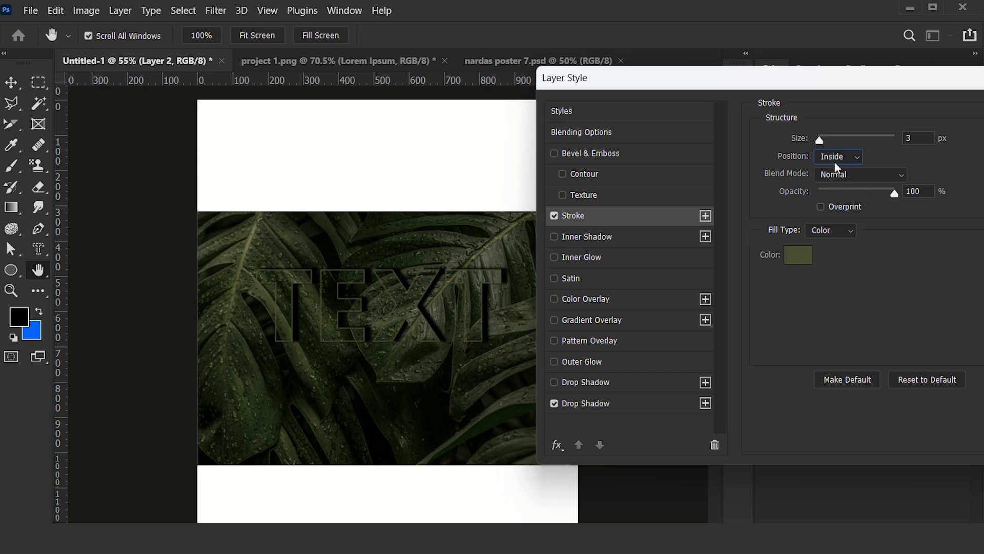
click(839, 160)
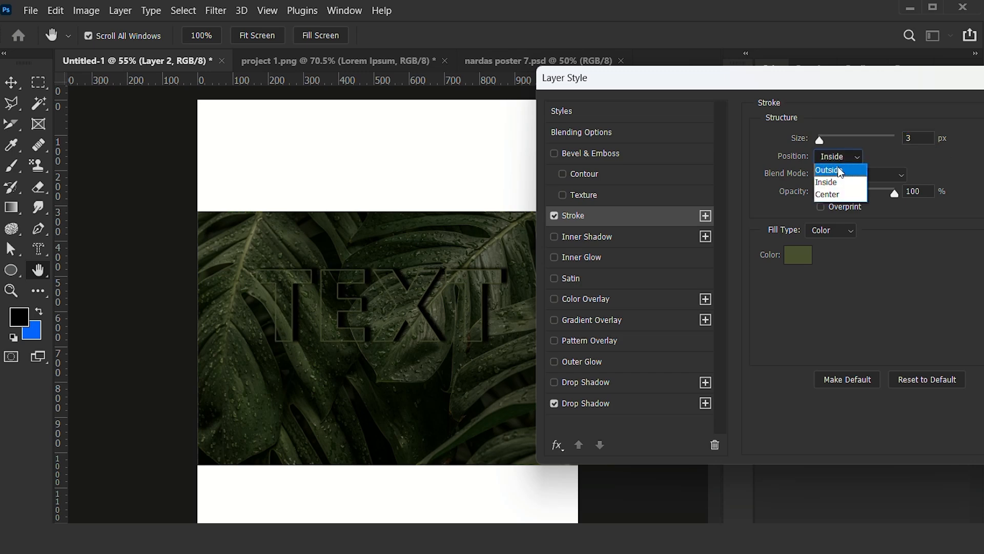
click(839, 156)
click(841, 156)
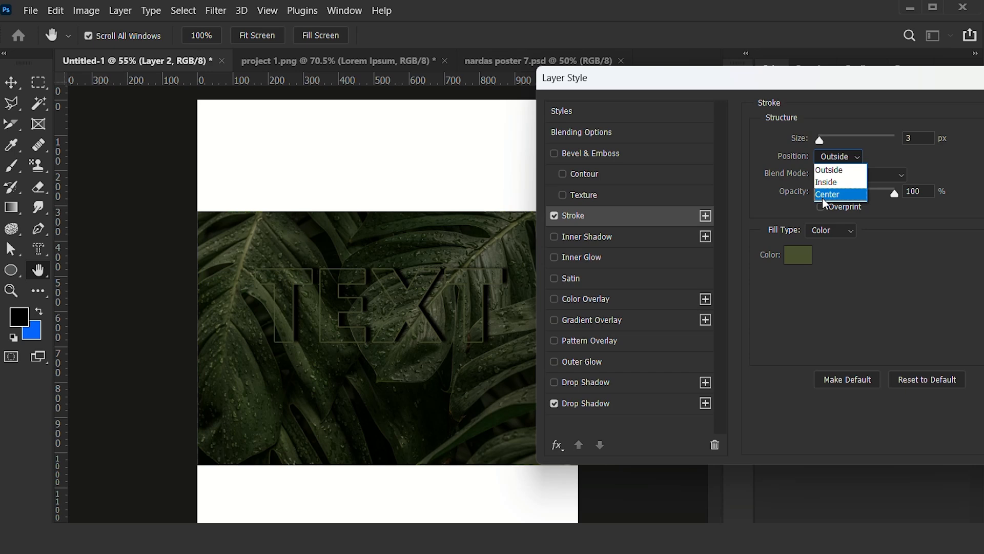
click(826, 196)
click(835, 156)
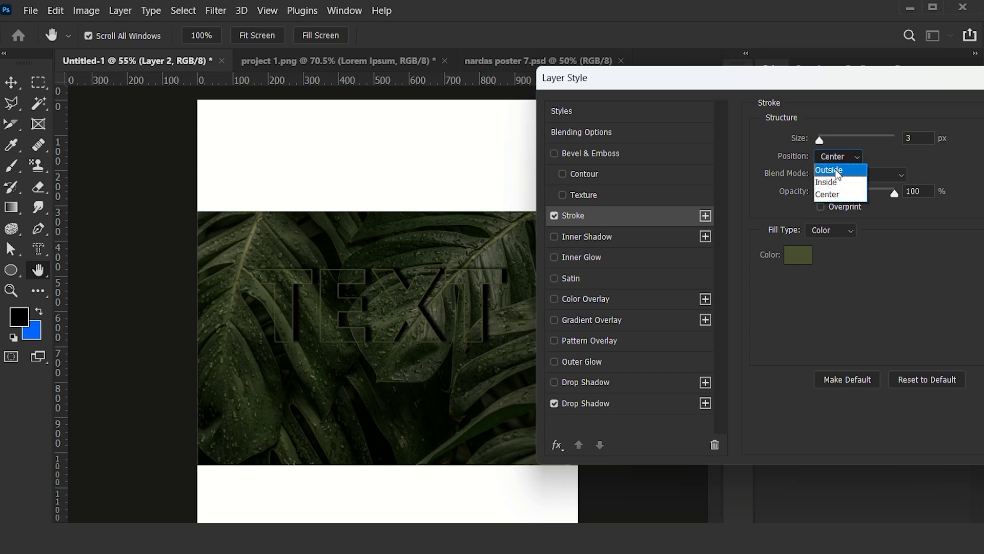
click(838, 172)
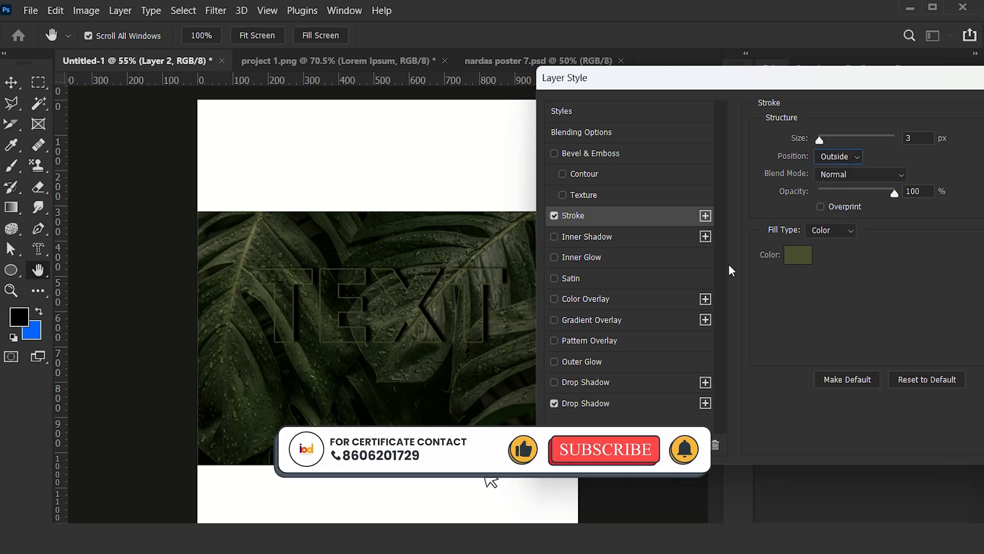
key(Return)
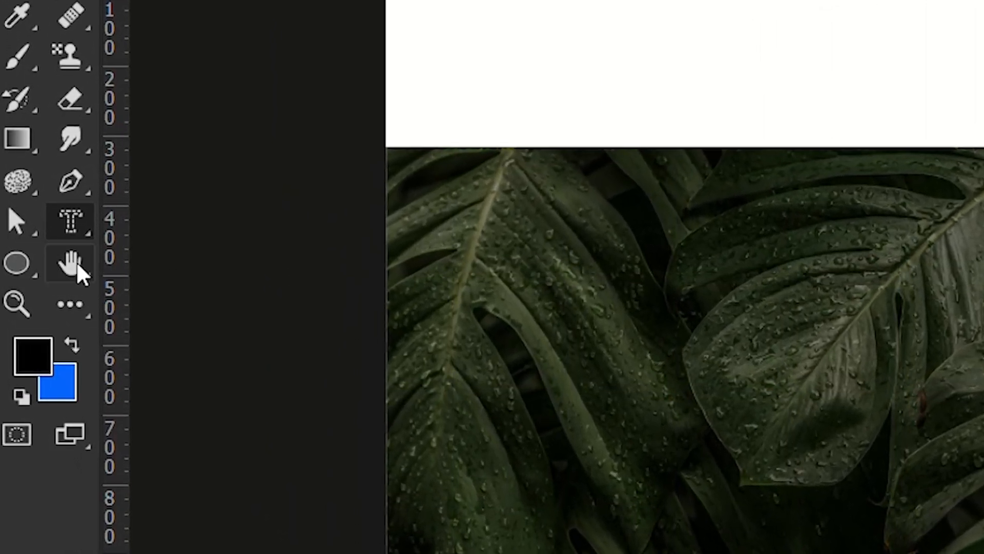
Step: Create vertical mask text reading TEXT over the leaf image with the Vertical Type Mask tool
right_click(52, 247)
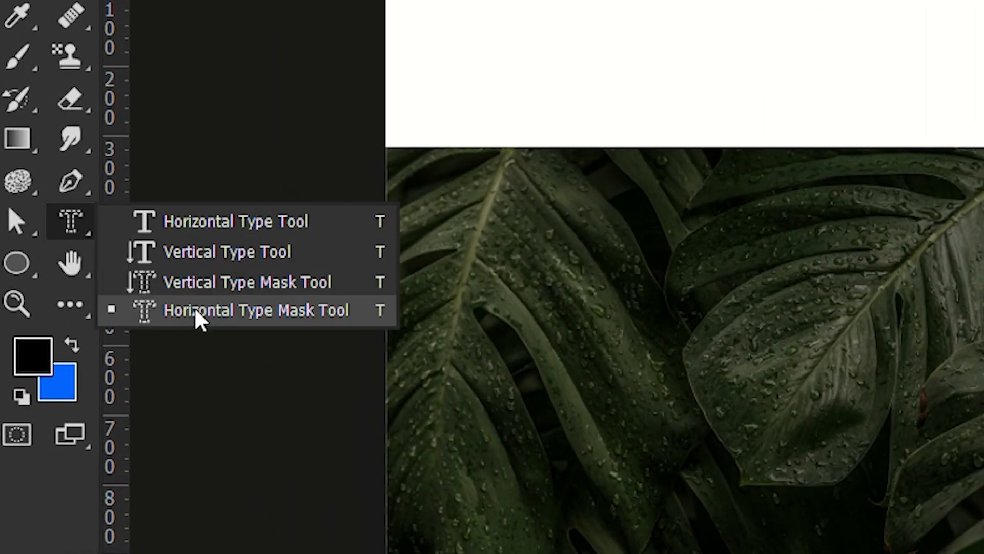
click(206, 282)
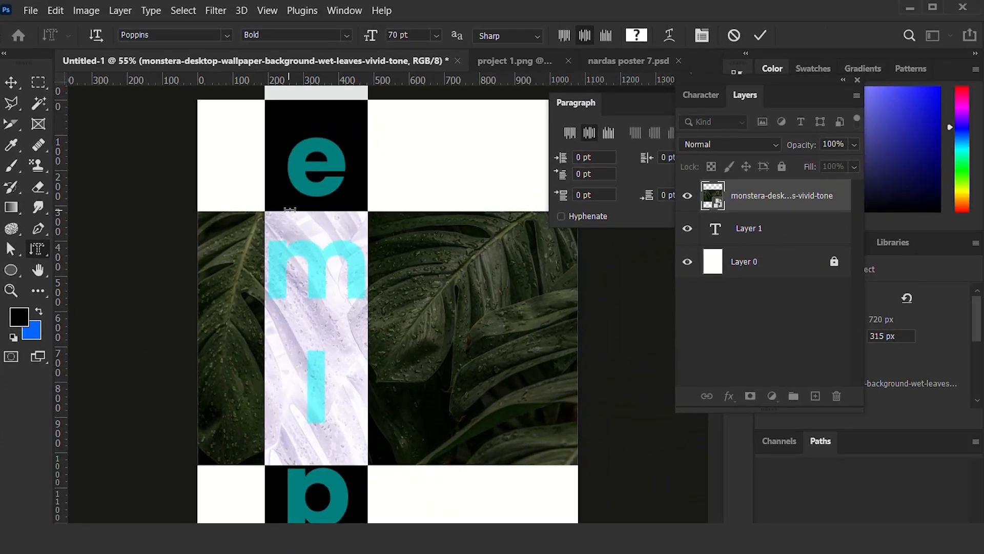
key(BackSpace)
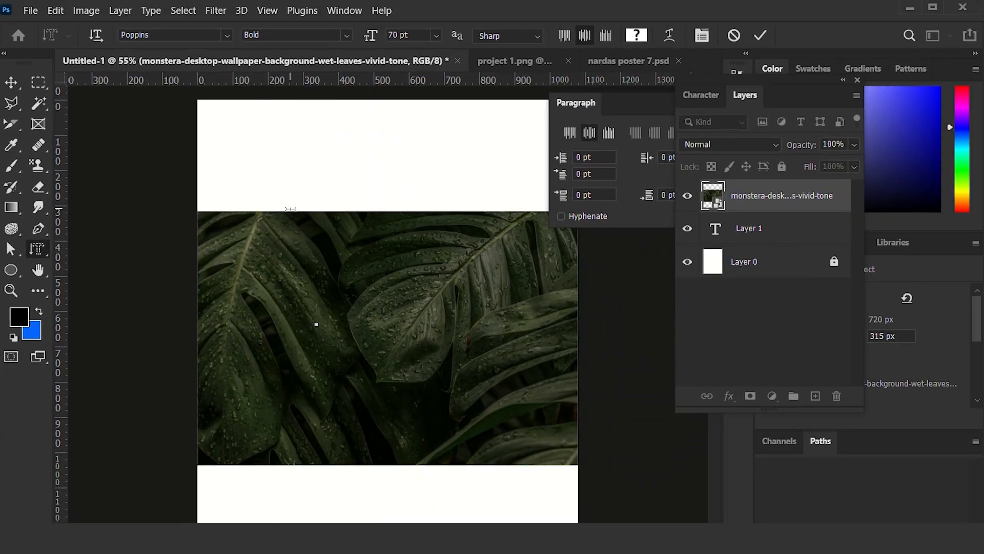
text(TEXT)
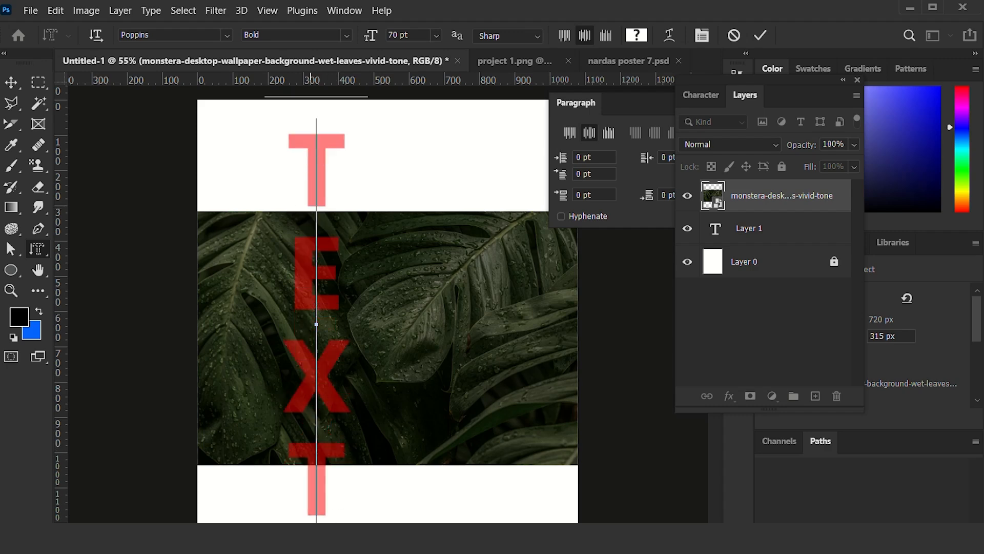
Step: Set the vertical mask text's size to 35 pt and commit it as a selection
key(ctrl+a)
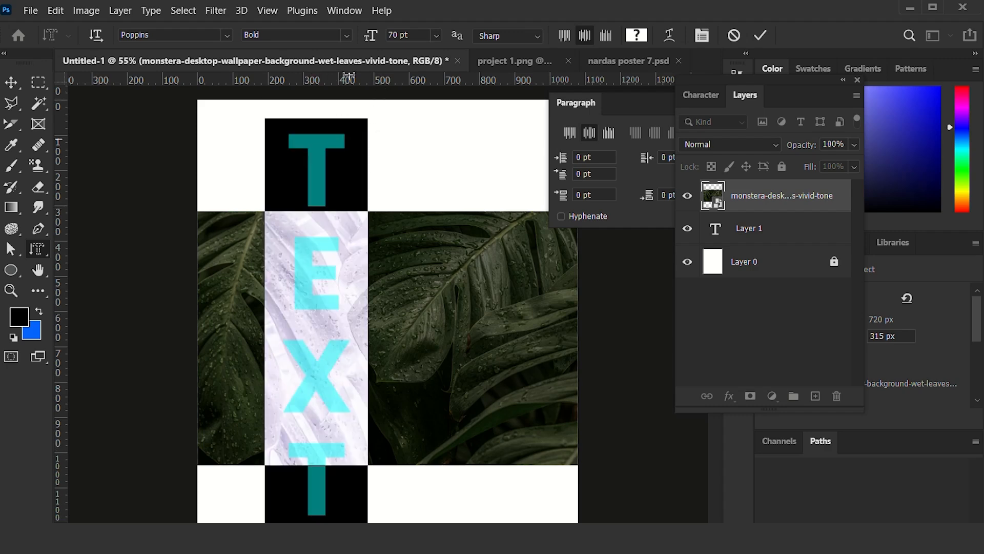
scroll(415, 34, down, 20)
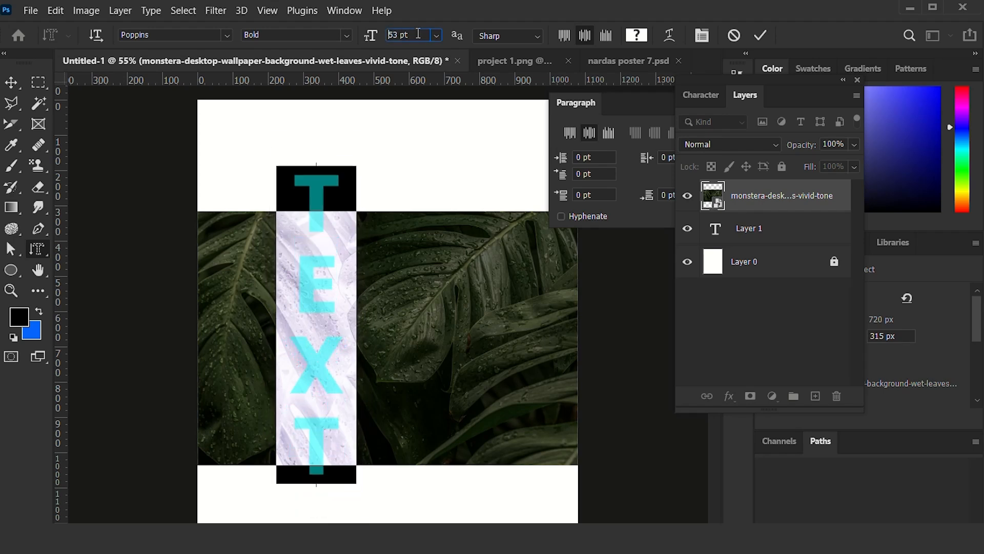
scroll(419, 34, down, 9)
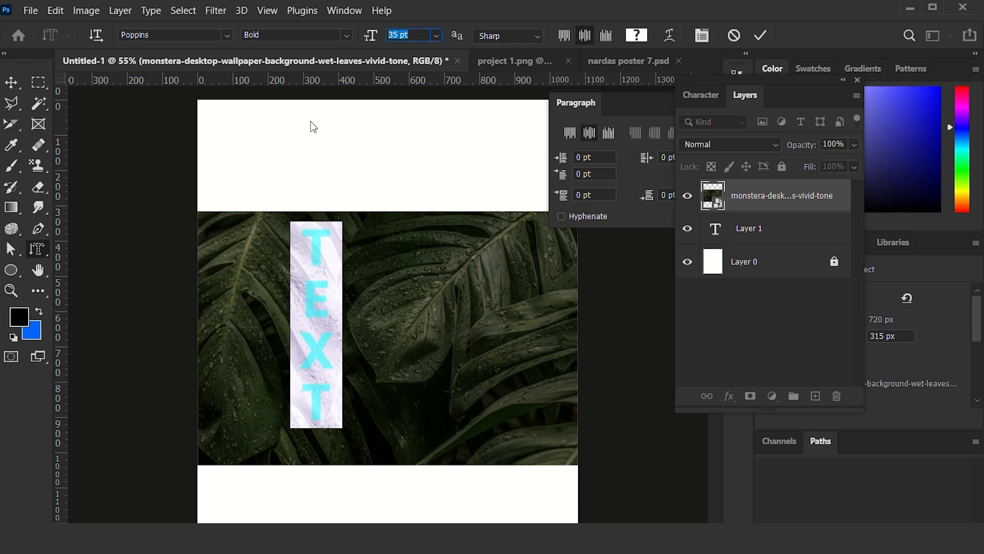
click(736, 44)
click(755, 38)
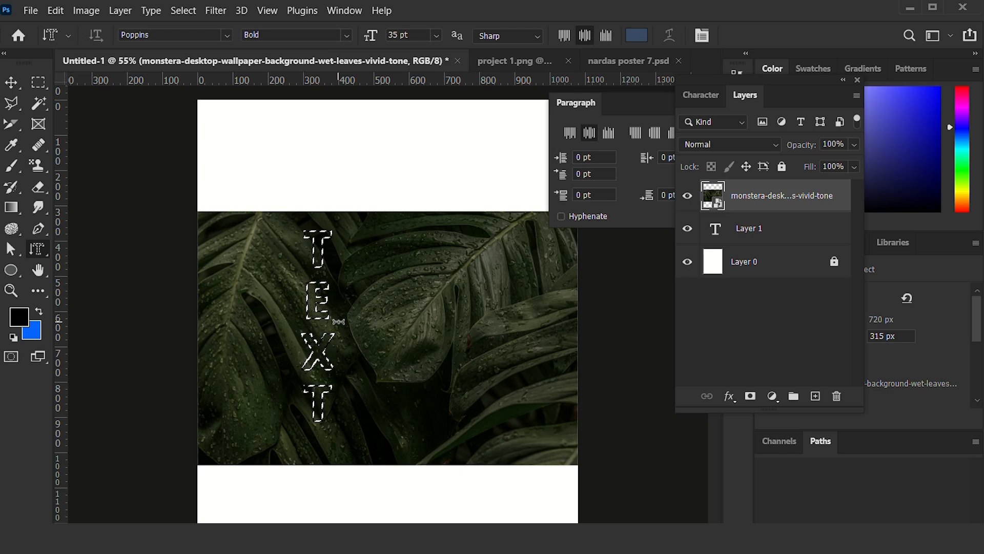
Step: Nudge the vertical TEXT selection right and slightly down to the horizontal center of the leaf image
key(Down)
key(Down)
key(Down)
key(Down)
key(Down)
key(Down)
key(Down)
key(Down)
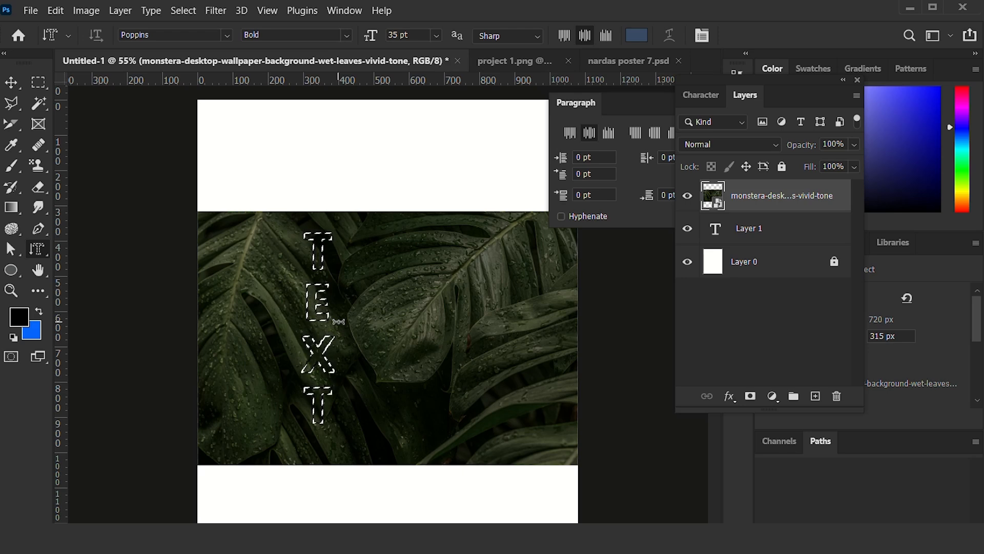
key(Down)
key(Down)
key(Down)
key(Down)
key(Down)
key(Down)
key(Down)
key(Down)
key(Down)
key(Down)
key(Down)
key(Down)
key(Down)
key(Down)
key(Down)
key(Down)
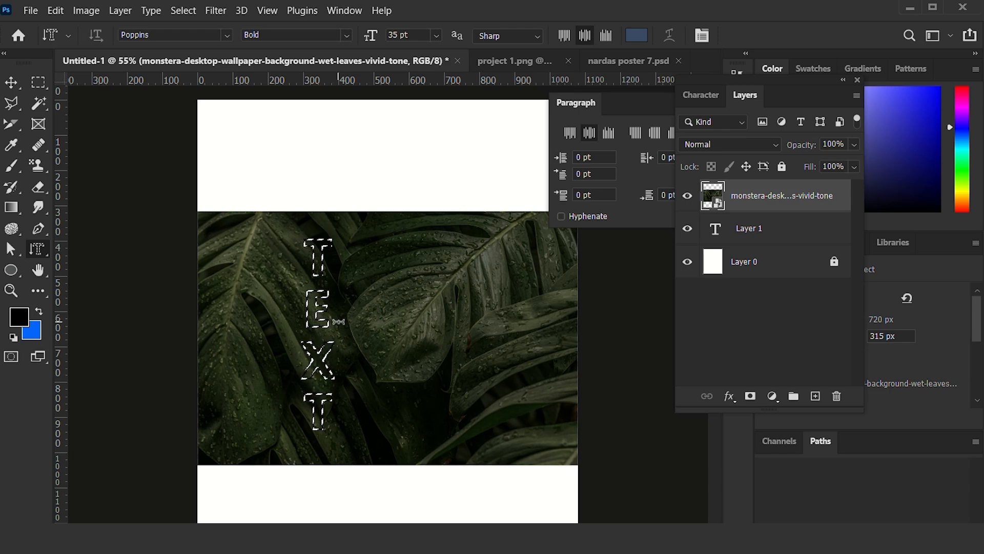
key(Right)
key(Right)
key(Right)
key(Right)
key(Right)
key(Right)
key(Right)
key(Right)
key(Right)
key(Right)
key(Right)
key(Right)
key(Right)
key(Right)
key(Right)
key(Right)
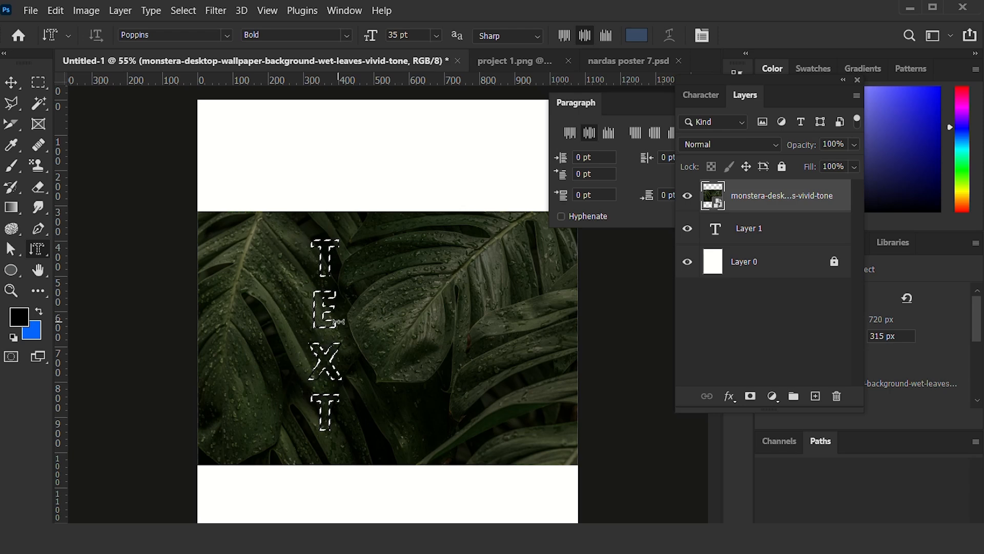
key(Right)
key(Right)
key(Right)
key(Right)
key(Right)
key(Right)
key(Right)
key(Right)
key(Right)
key(Right)
key(Right)
key(Right)
key(Right)
key(Right)
key(Right)
key(Right)
key(Right)
key(Right)
key(Right)
key(Right)
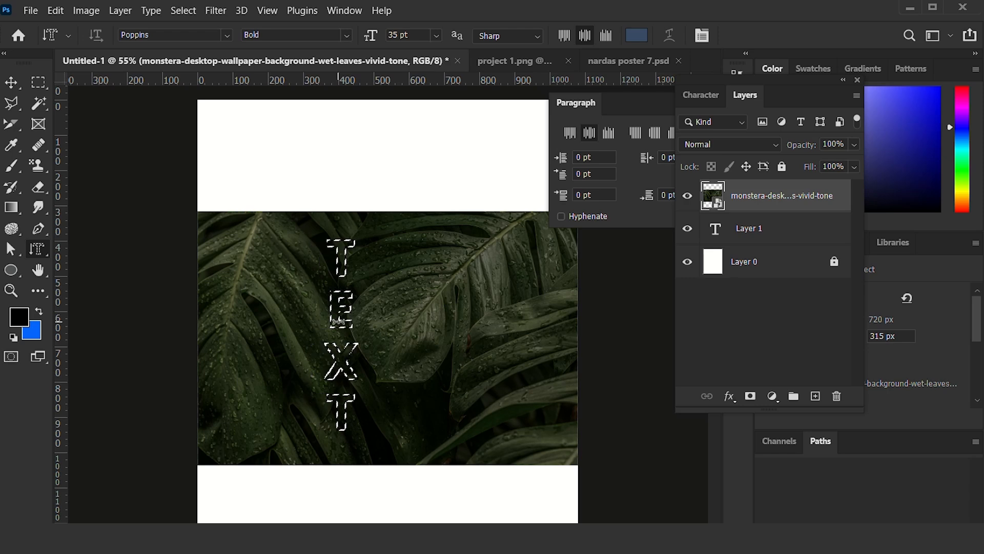
key(Right)
key(Right)
key(Right)
key(Right)
key(Right)
key(Right)
key(Right)
key(Right)
key(Right)
key(Right)
key(Right)
key(Right)
key(Right)
key(Right)
key(Right)
key(Right)
key(Right)
key(Right)
key(Right)
key(Right)
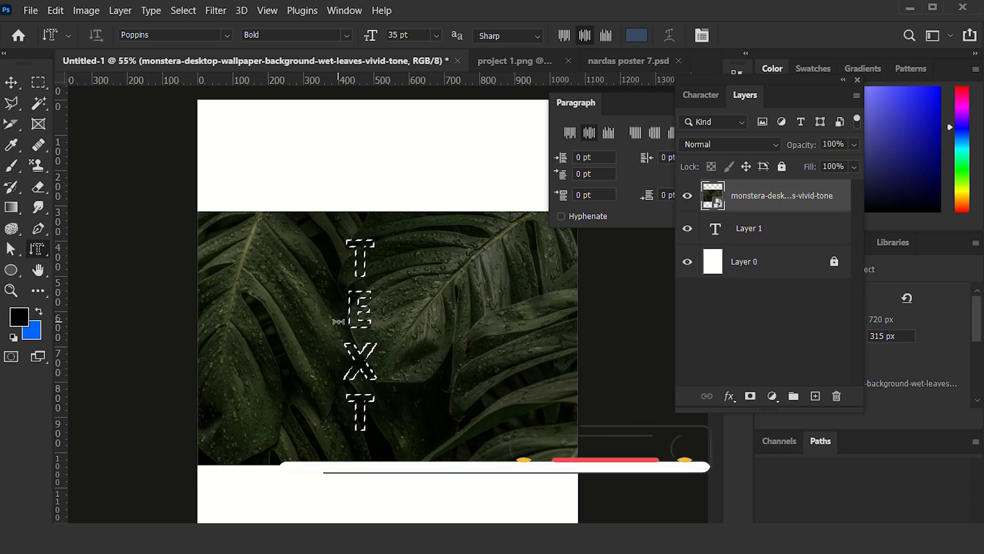
key(Down)
key(Down)
key(Down)
key(Down)
key(Down)
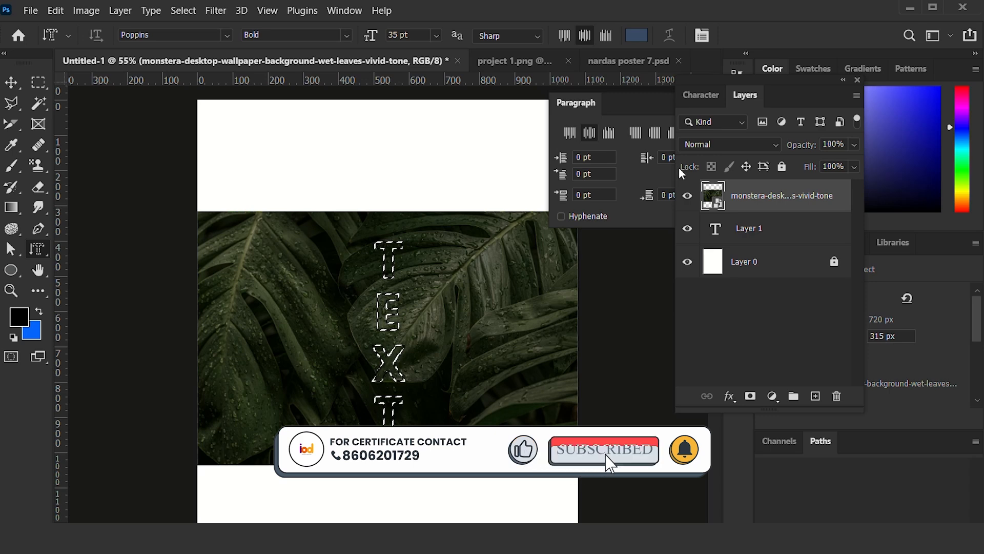
Step: Copy the vertical TEXT selection to a new layer and apply Drop Shadow and a 3 px Stroke to it
key(ctrl+j)
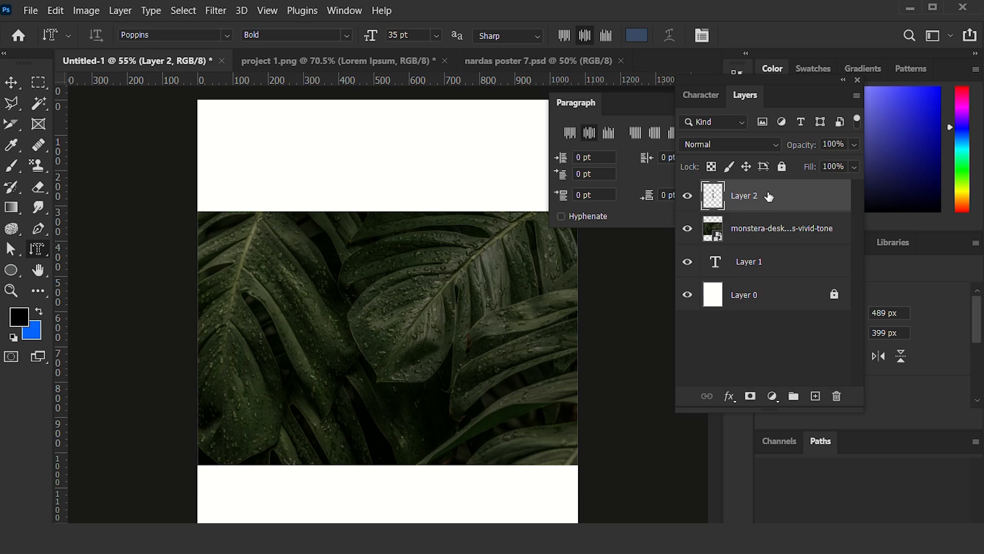
double_click(814, 201)
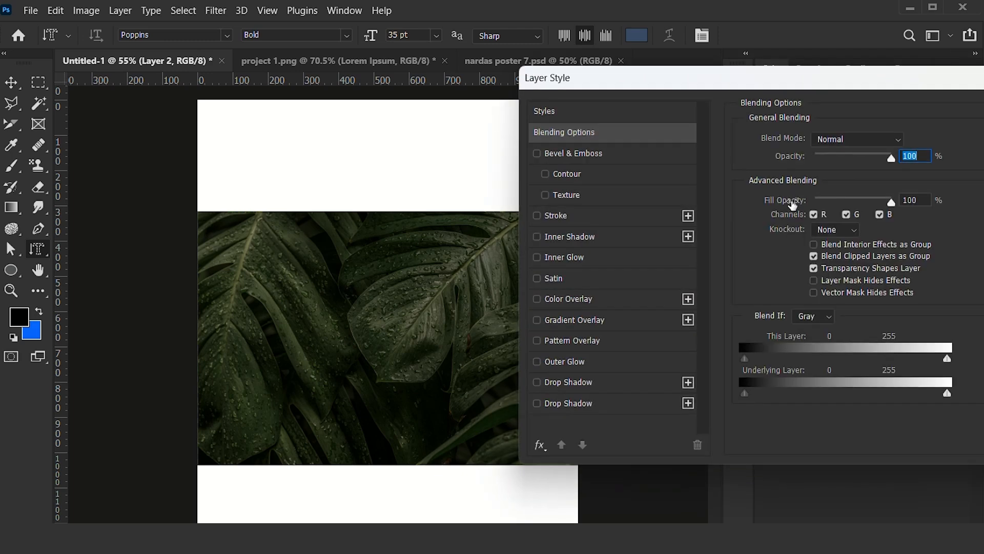
click(551, 407)
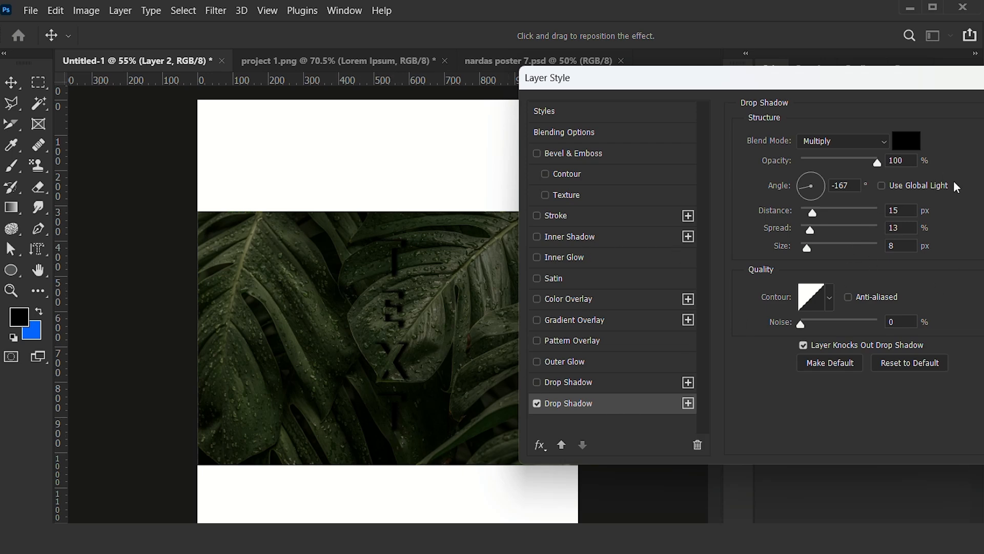
click(599, 221)
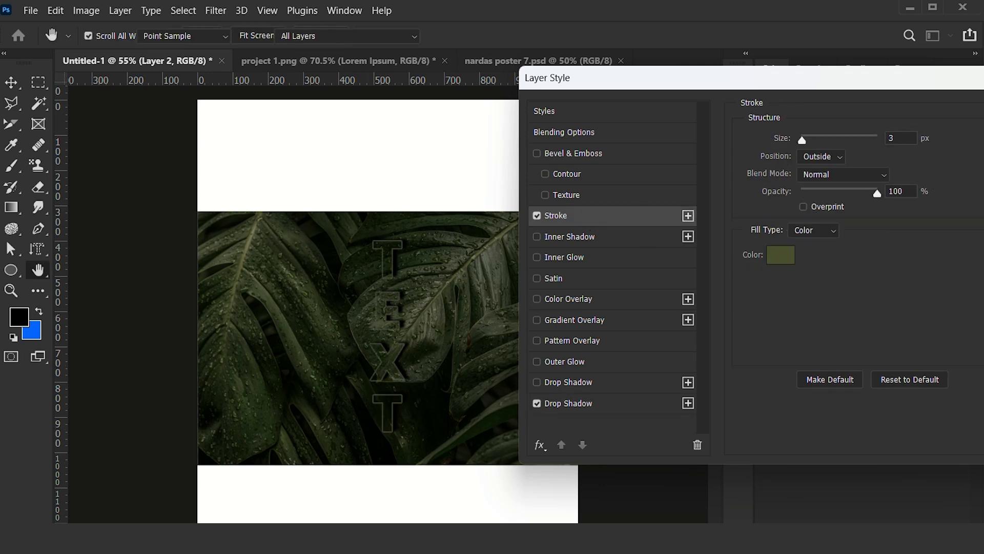
key(Return)
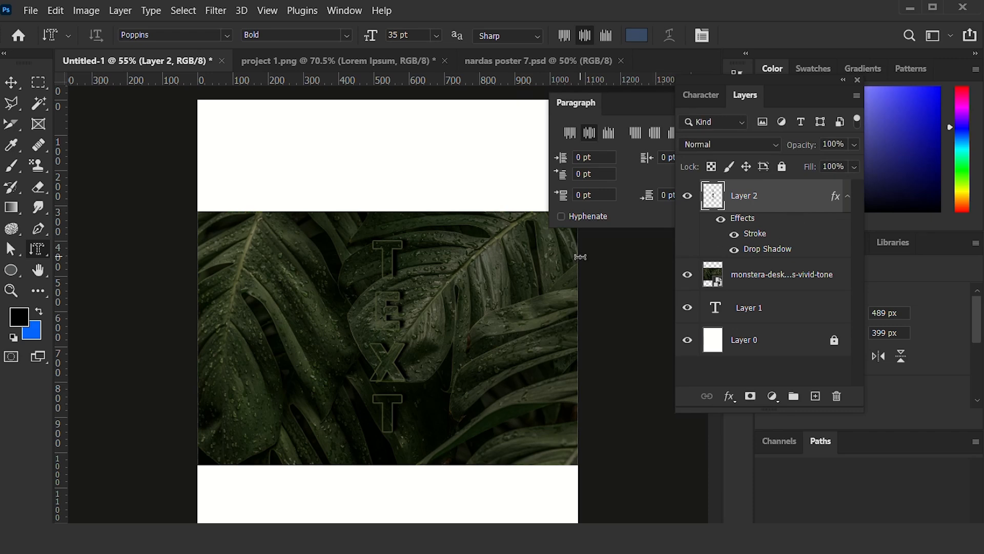
Step: Hide the leaf image layer to inspect the styled vertical TEXT cutout on white, and show the image again
click(692, 277)
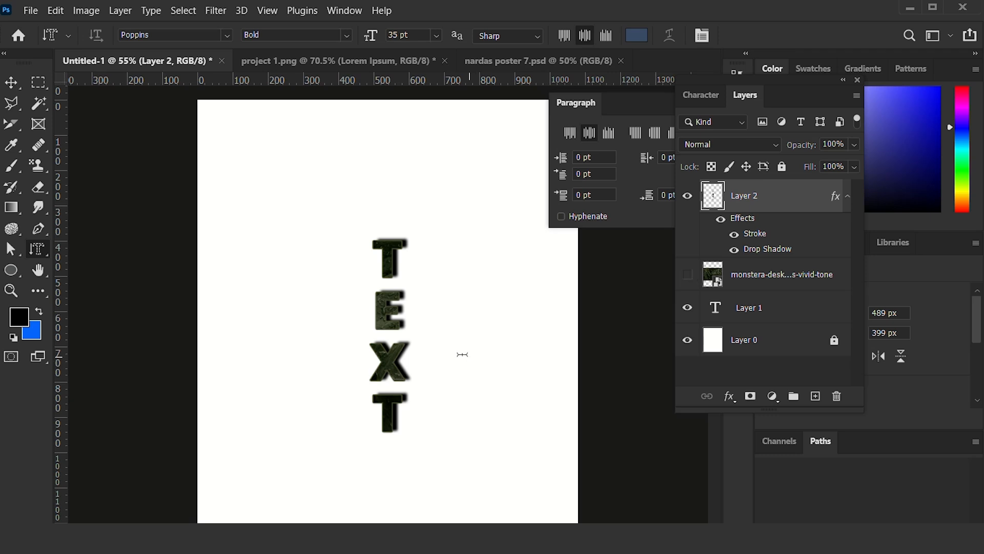
scroll(402, 292, up, 10)
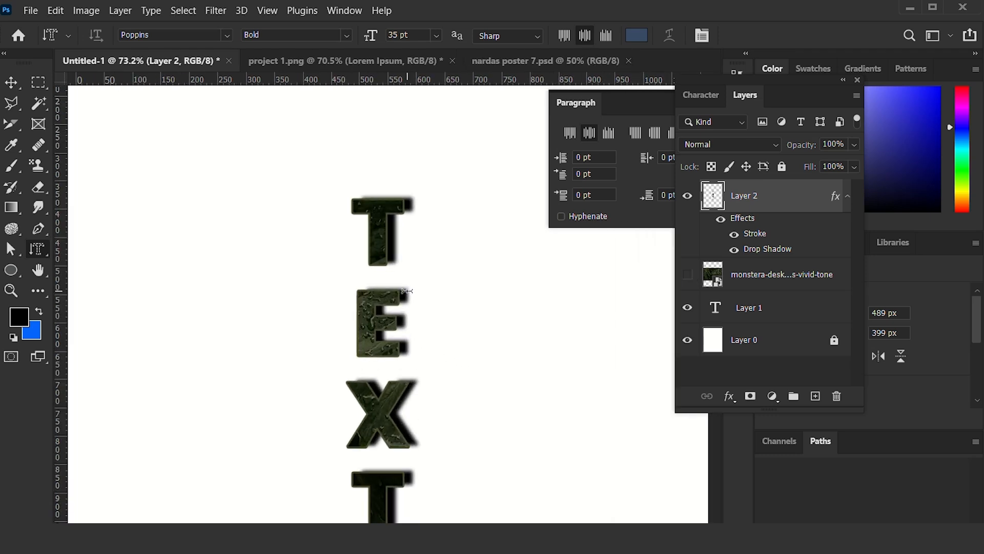
scroll(407, 291, down, 5)
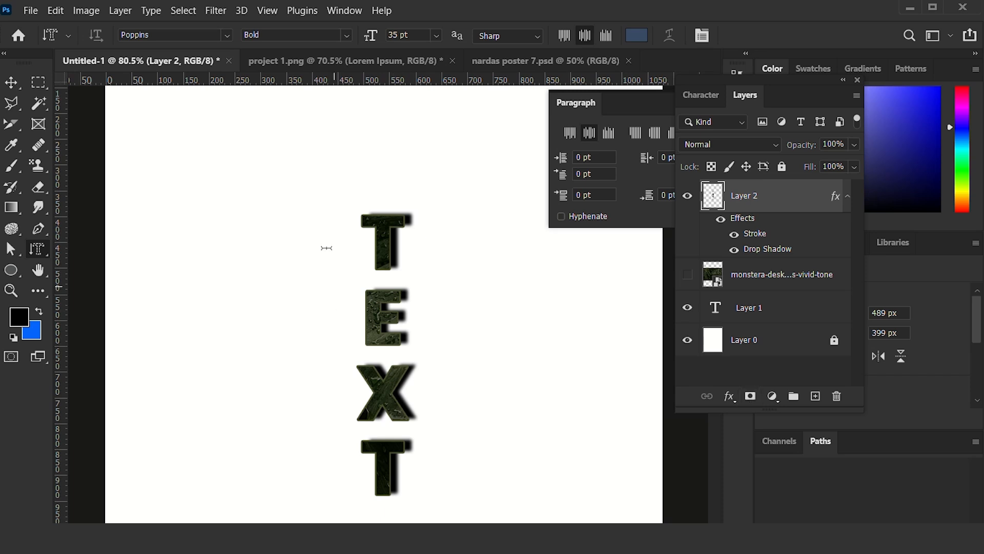
scroll(439, 366, down, 2)
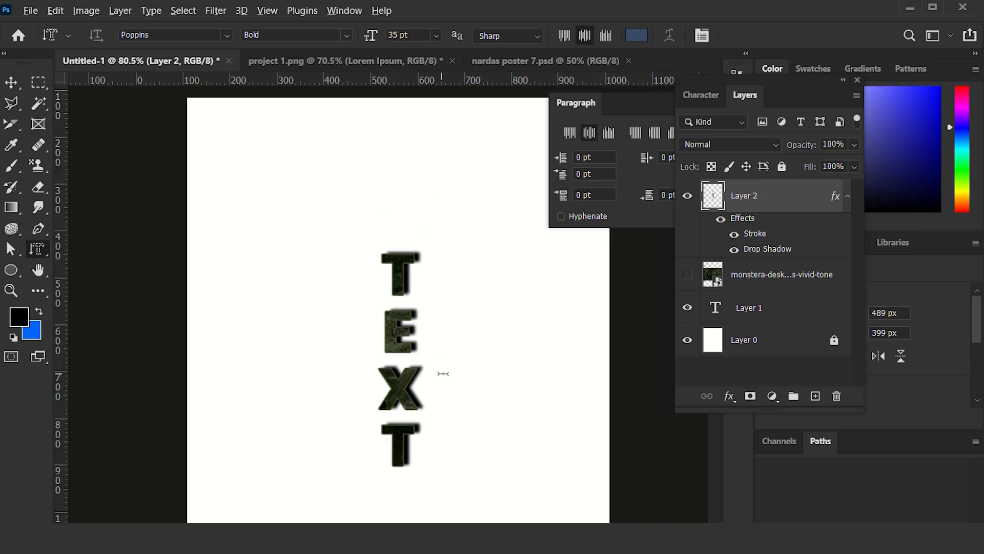
click(688, 274)
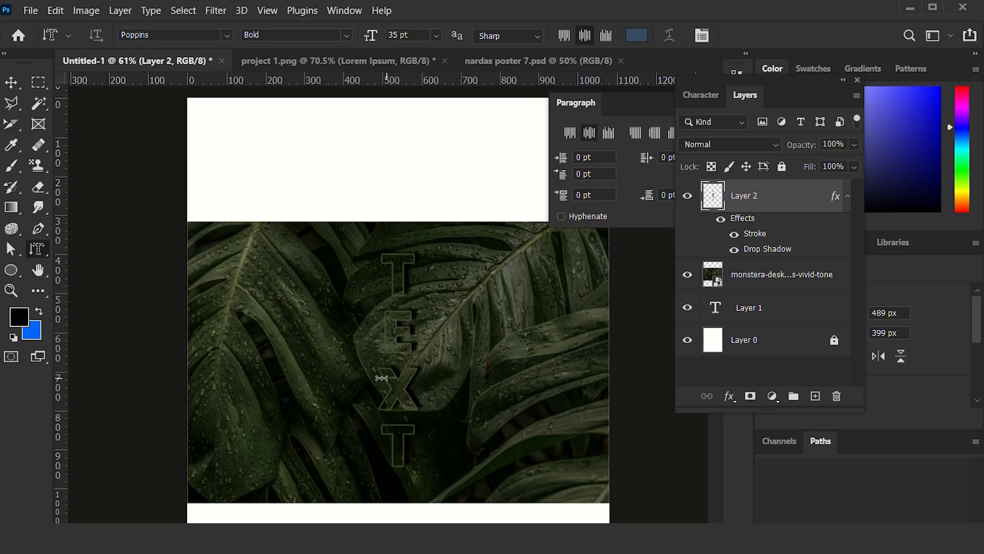
click(47, 248)
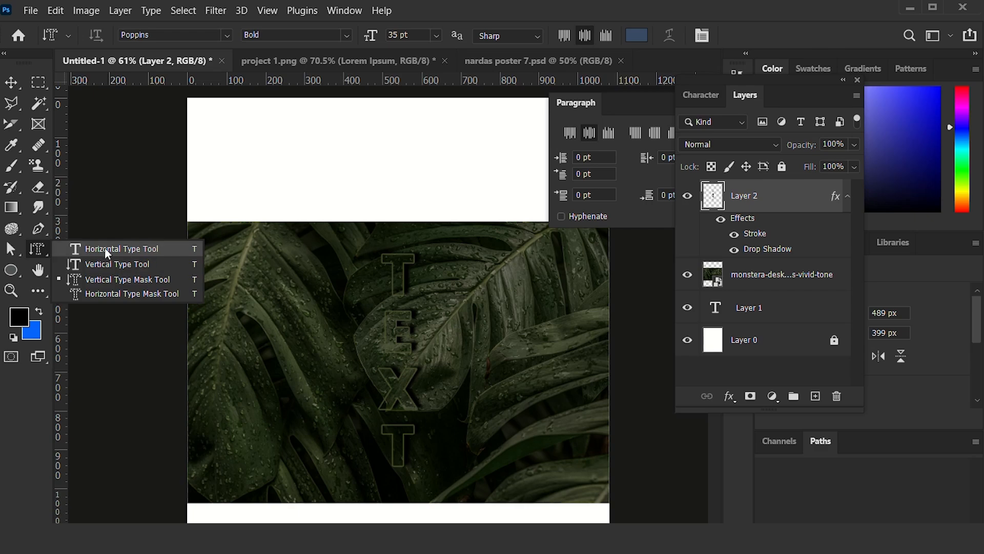
click(18, 87)
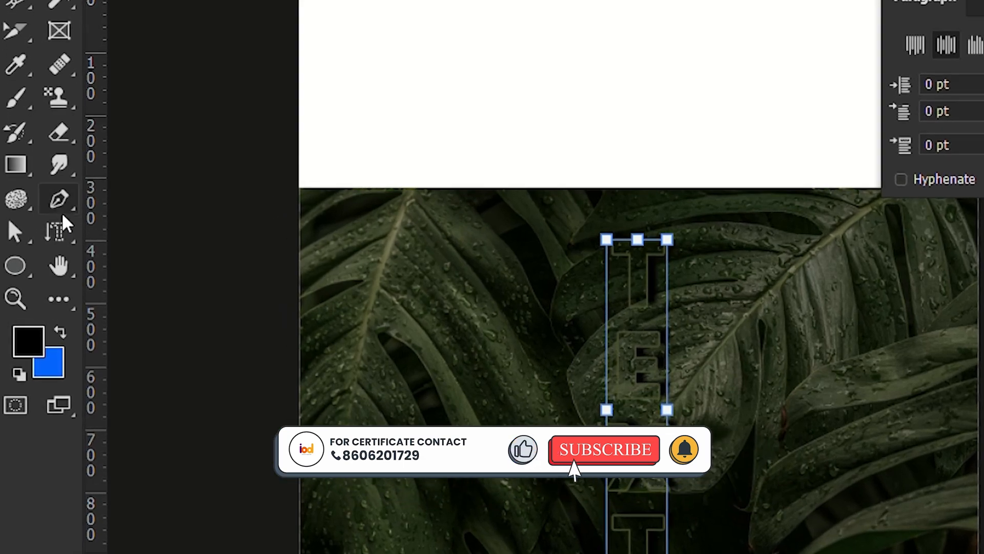
click(57, 245)
click(70, 199)
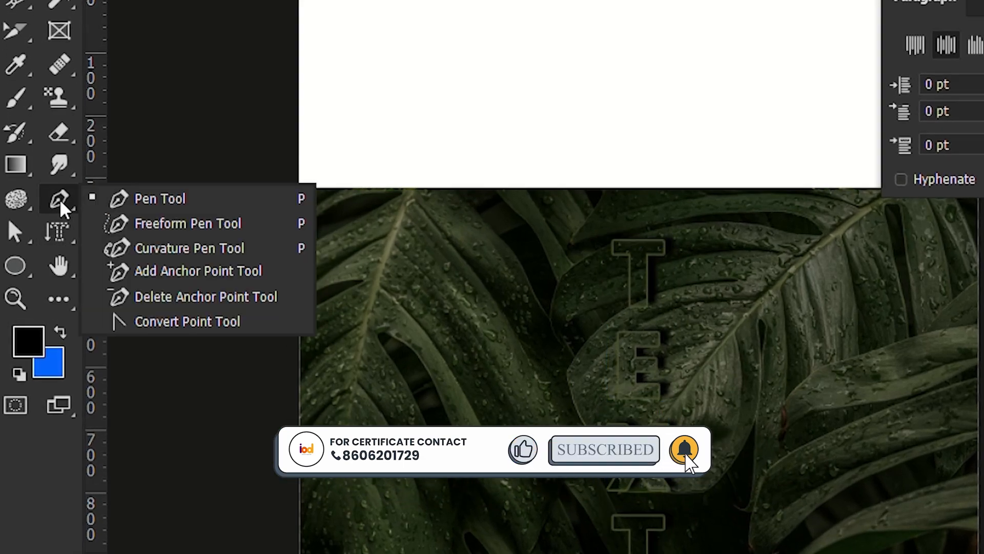
click(92, 198)
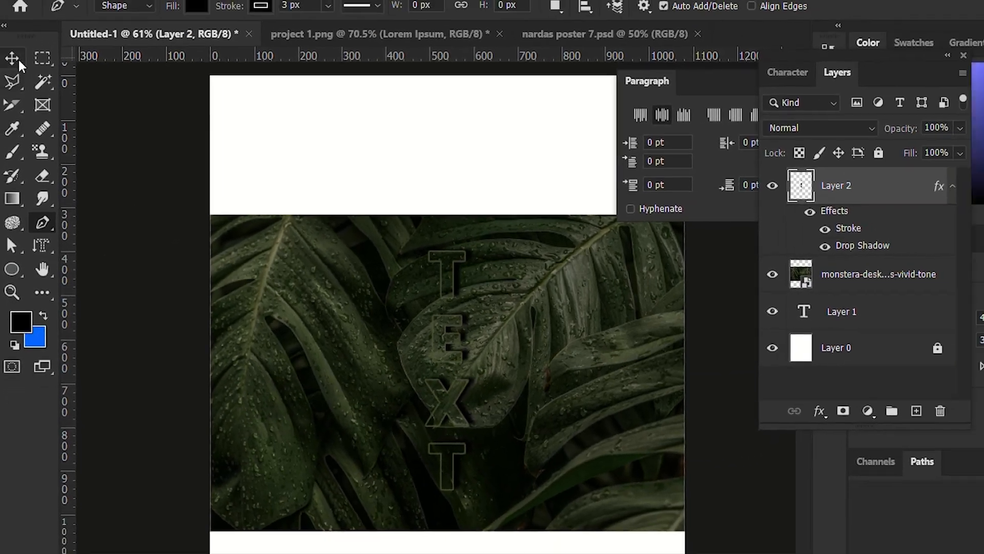
Step: Delete the styled TEXT layer, the leaf image layer and the empty type layer, keeping only the white Layer 0
key(v)
drag(181, 143, 765, 553)
drag(585, 524, 585, 525)
key(Delete)
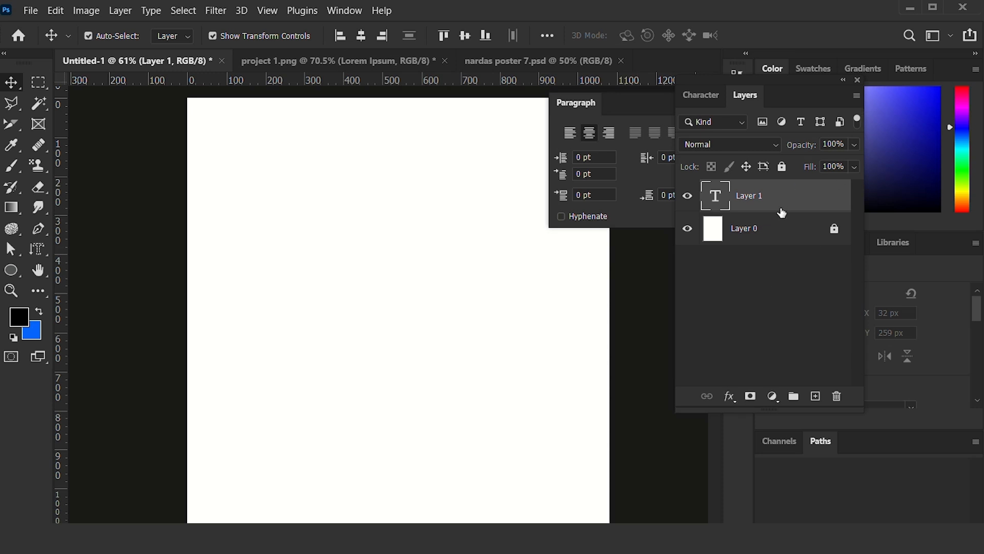
key(Delete)
Step: Activate the Pen tool, try its Path mode, and set the mode back to Shape
key(p)
right_click(44, 235)
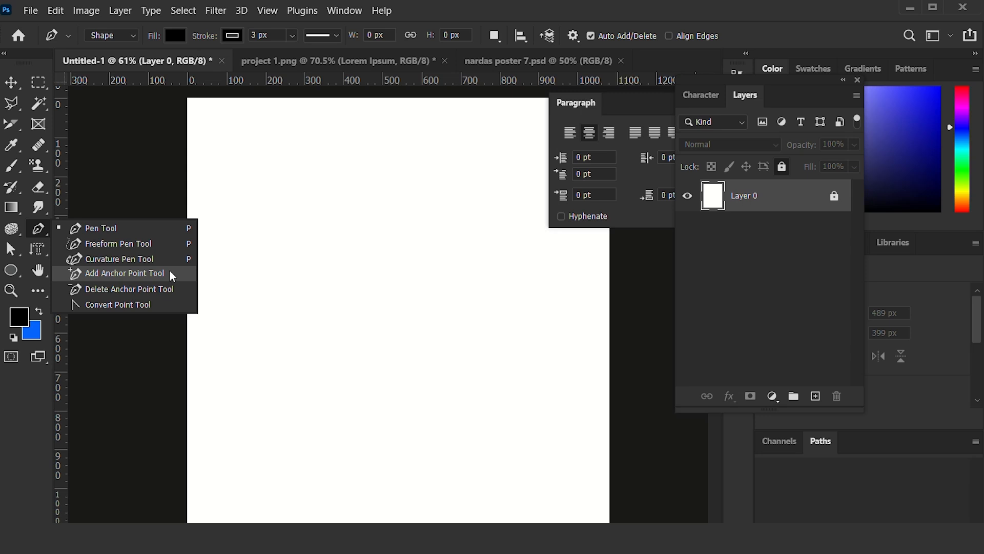
click(103, 229)
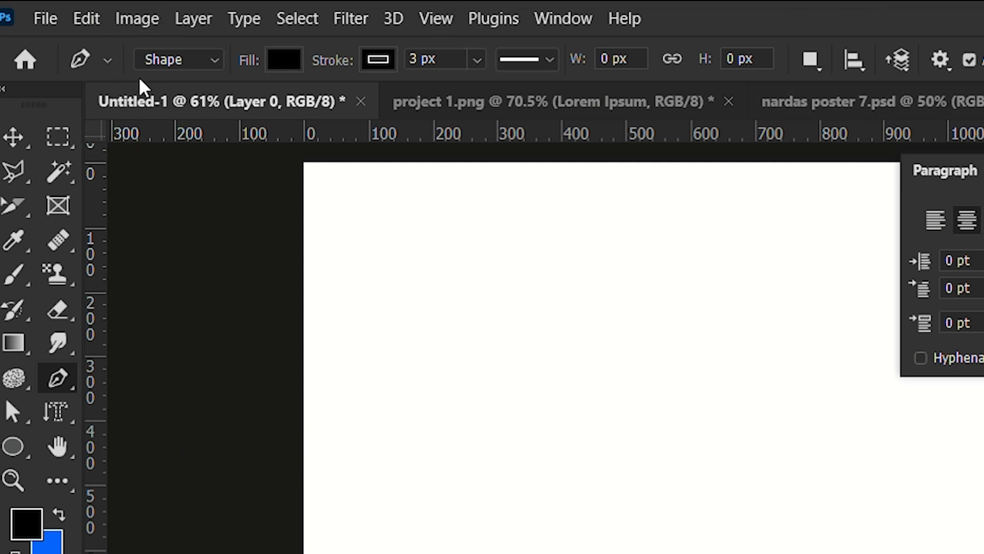
click(189, 65)
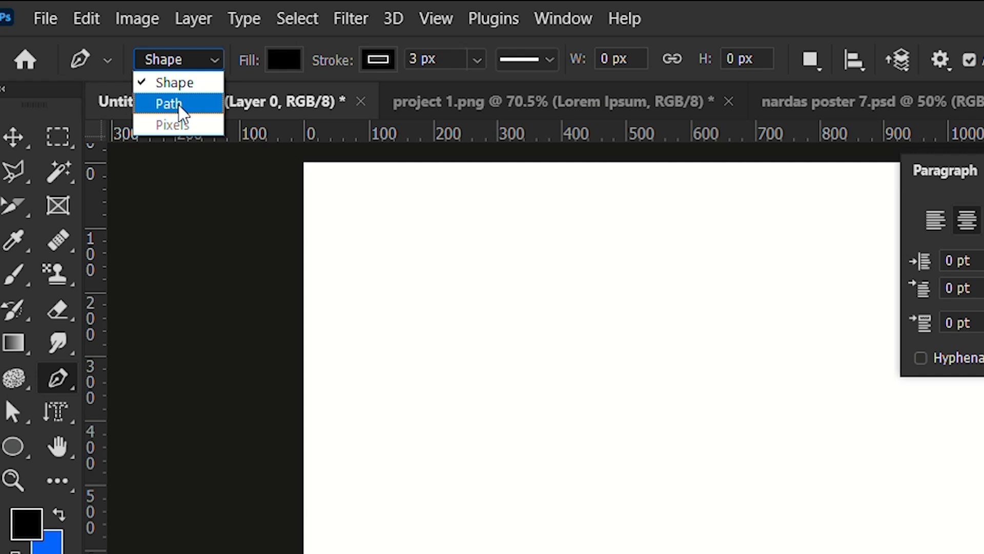
click(173, 83)
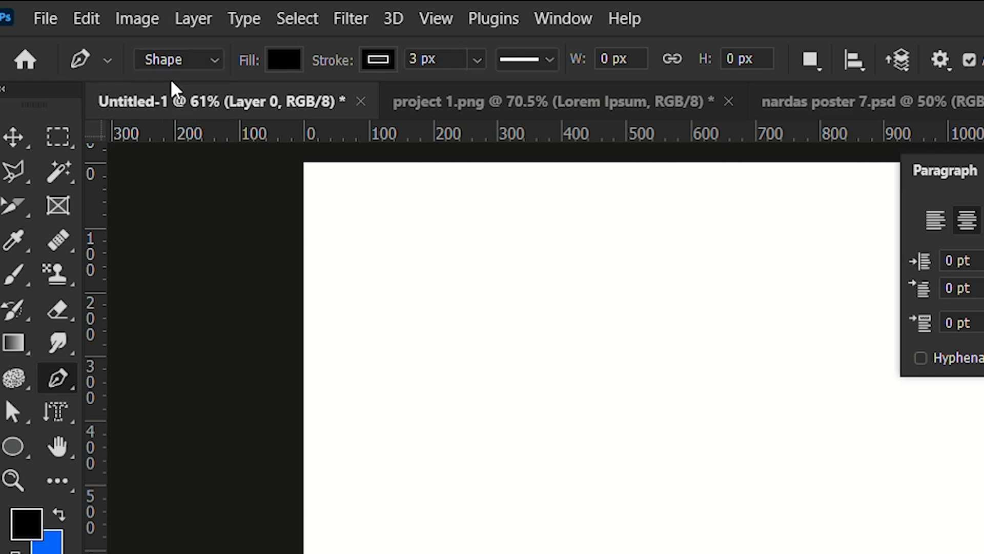
click(174, 62)
click(180, 101)
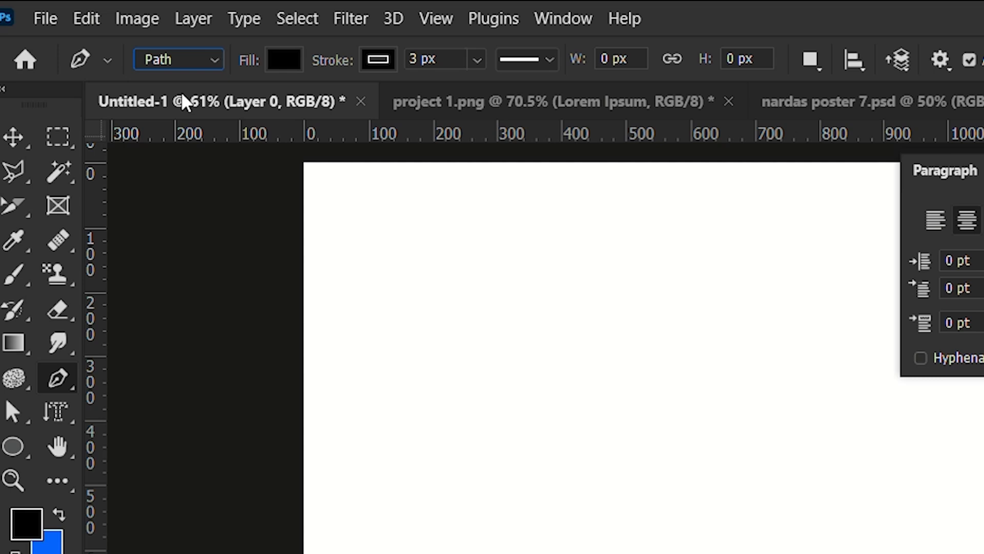
click(213, 62)
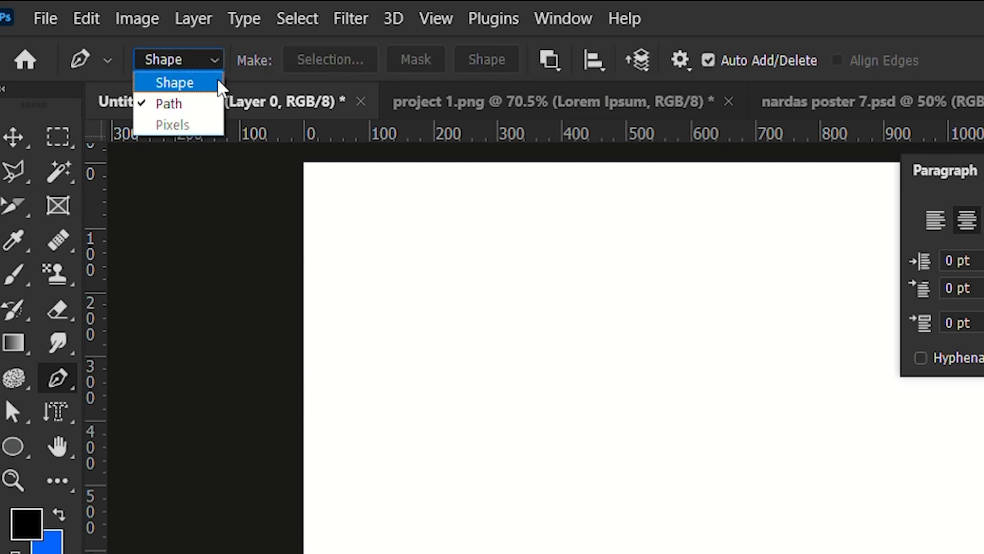
click(213, 85)
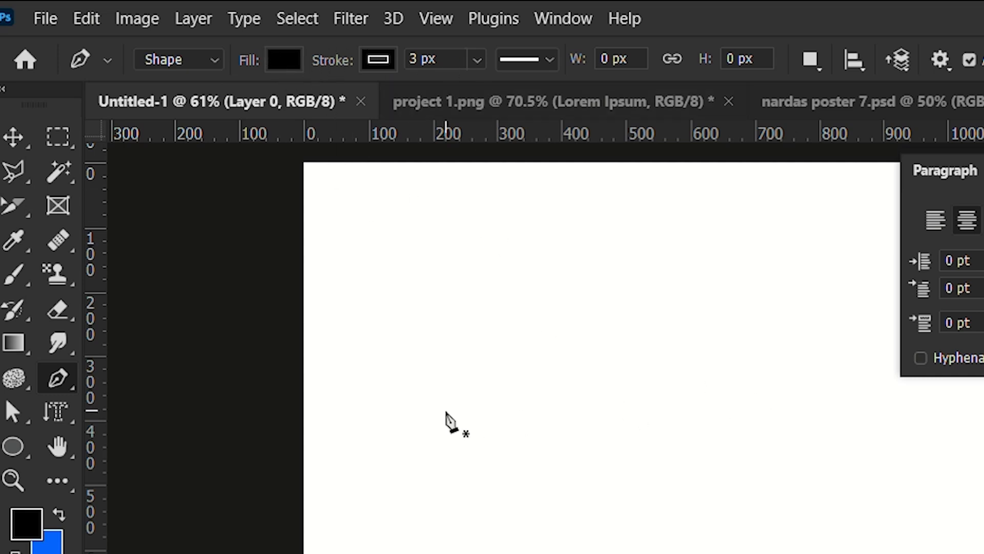
Step: Examine the Pen tool's stroke color, stroke line options and fill color choices without changing them
click(377, 61)
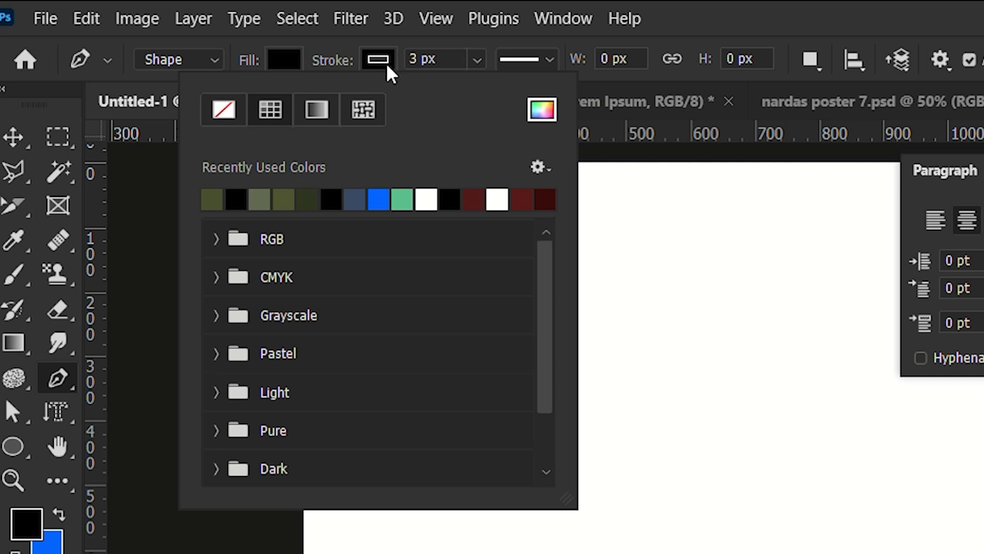
click(386, 72)
click(552, 61)
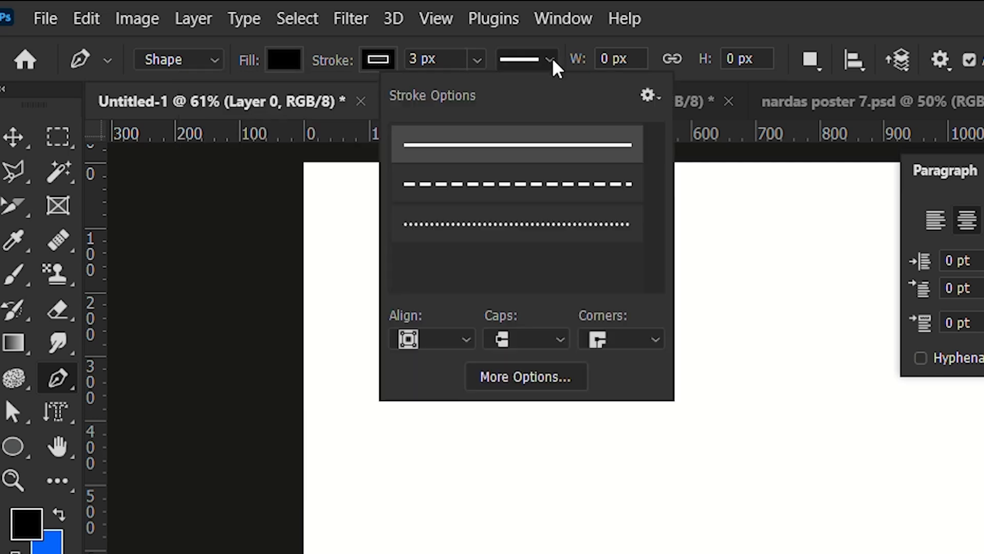
scroll(473, 224, down, 1)
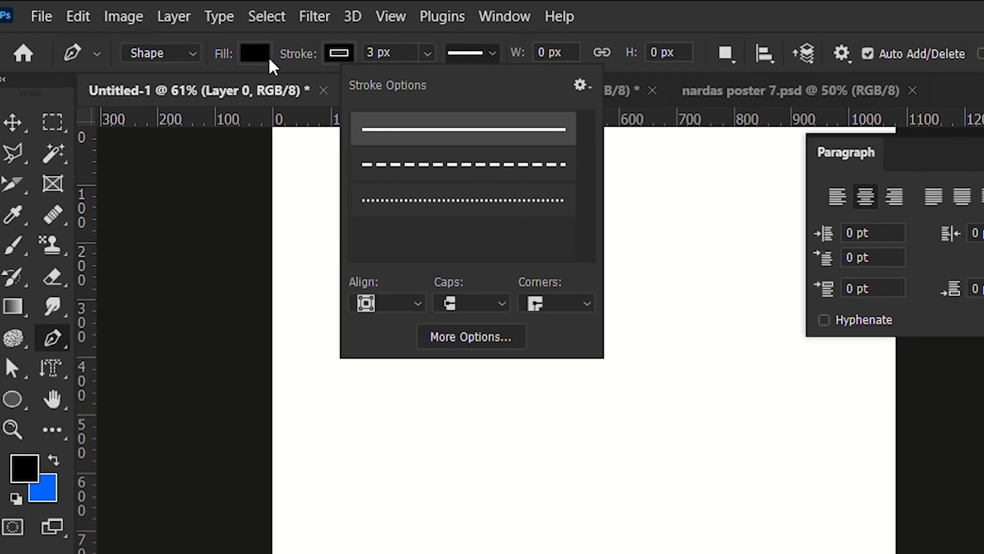
click(265, 55)
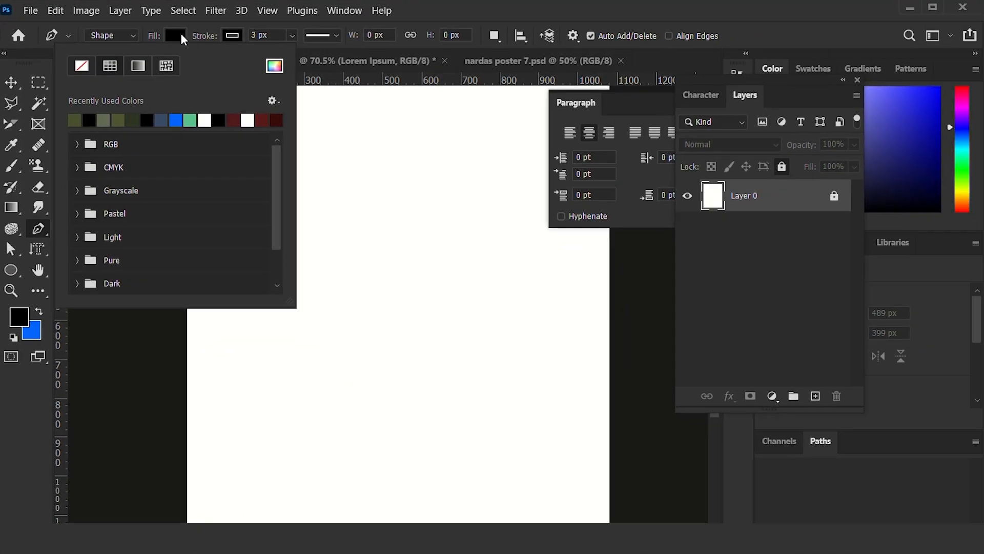
click(445, 519)
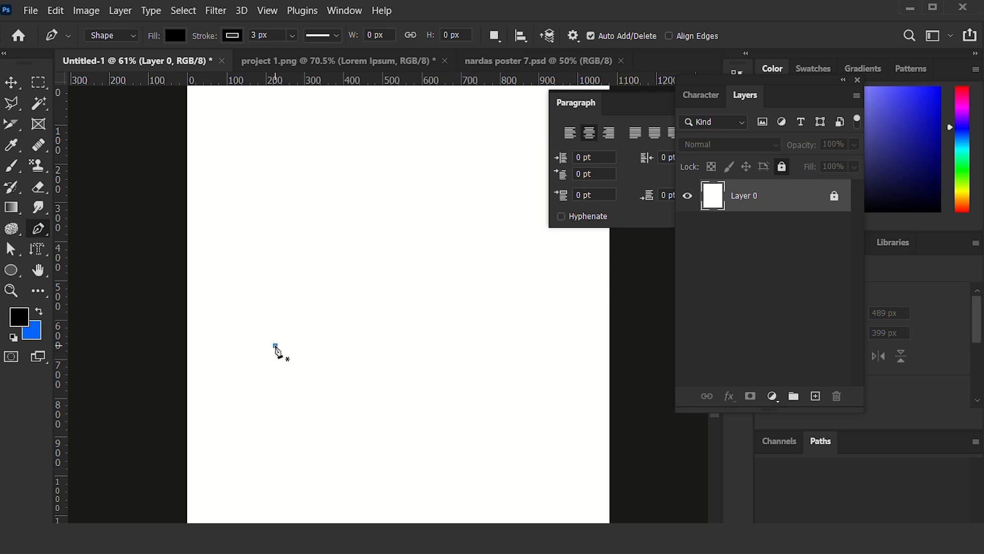
Step: Draw a closed rectangular shape about 353 px wide and 265 px high in the lower half of the page with the Pen tool
click(276, 346)
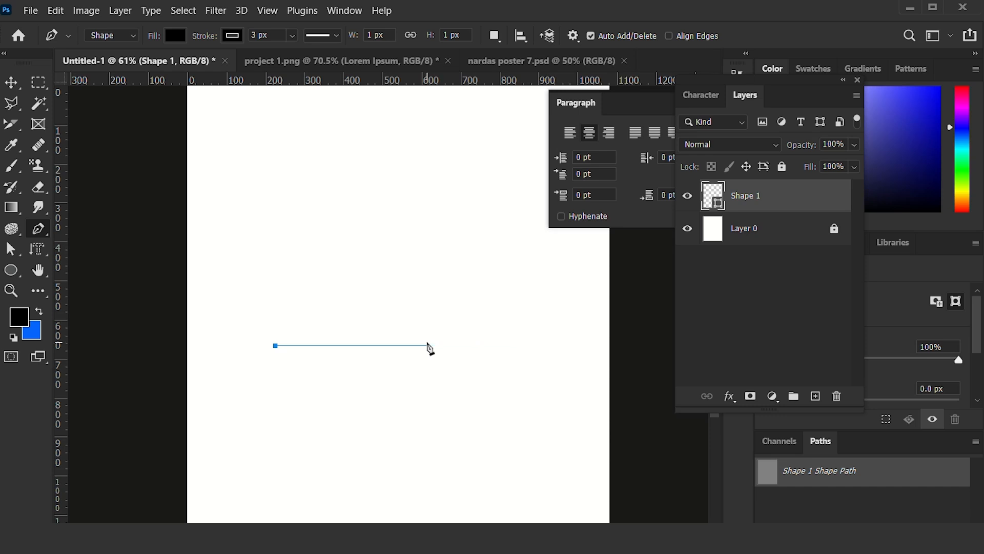
click(414, 346)
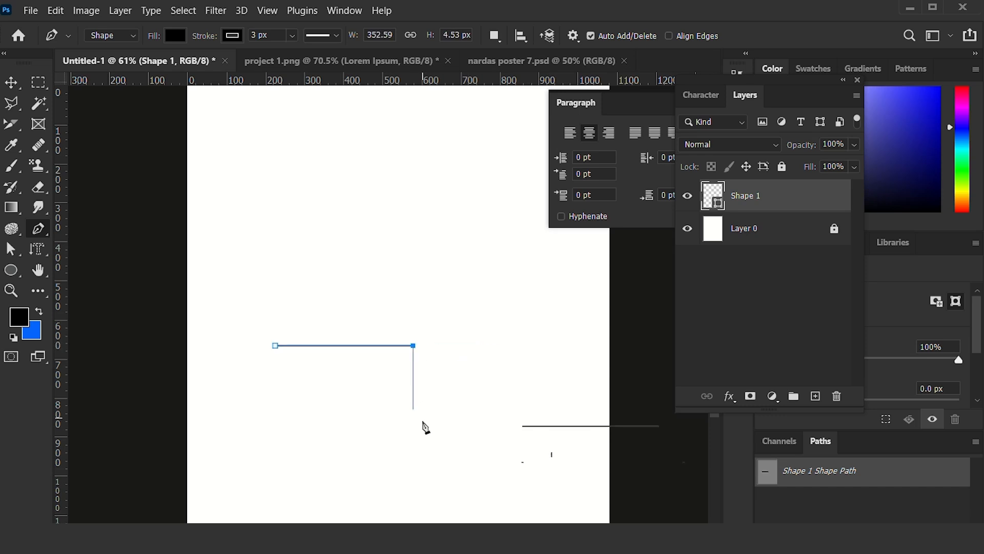
click(414, 450)
click(276, 450)
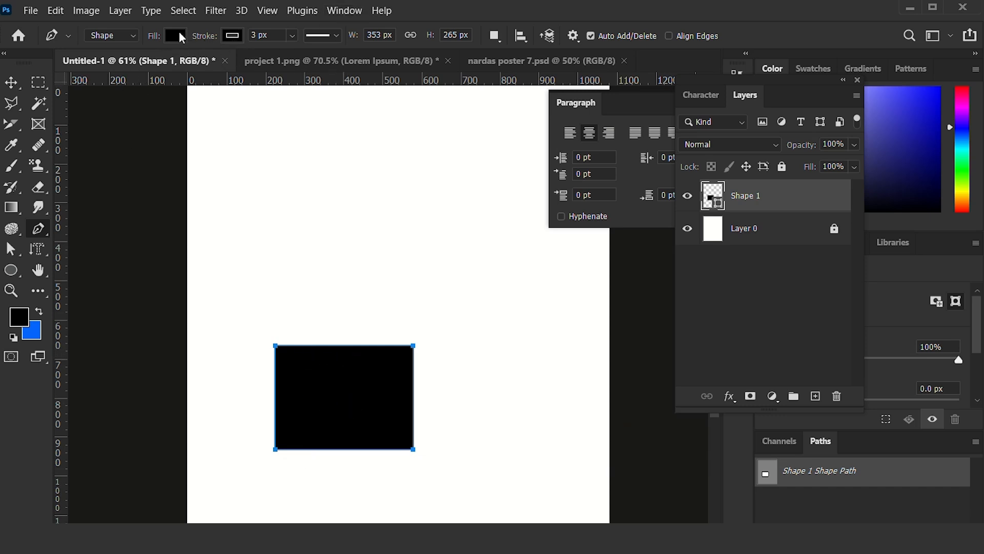
Step: Examine the solid fill choices for the rectangle, including the RGB and Grayscale swatches and the custom fill color picker, keeping black
click(176, 35)
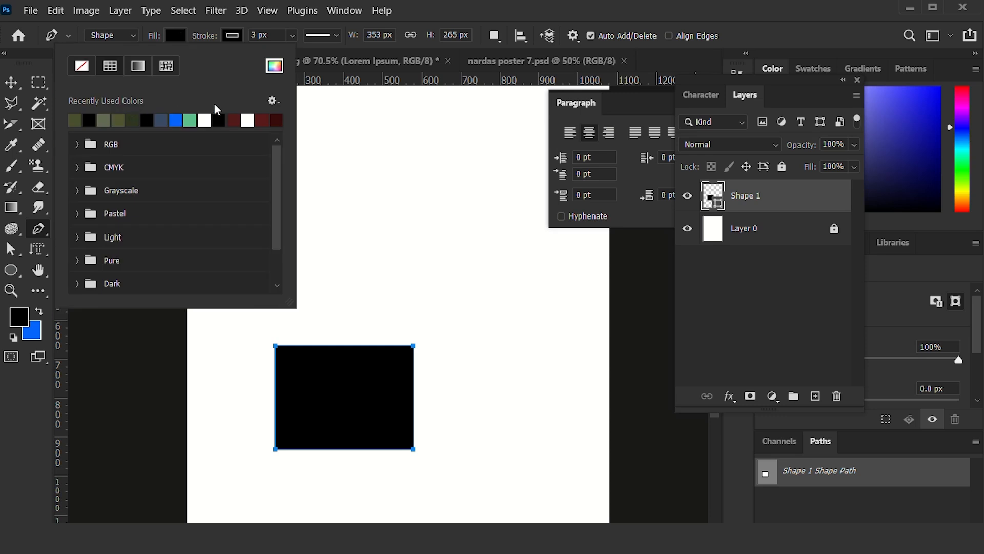
scroll(139, 197, down, 2)
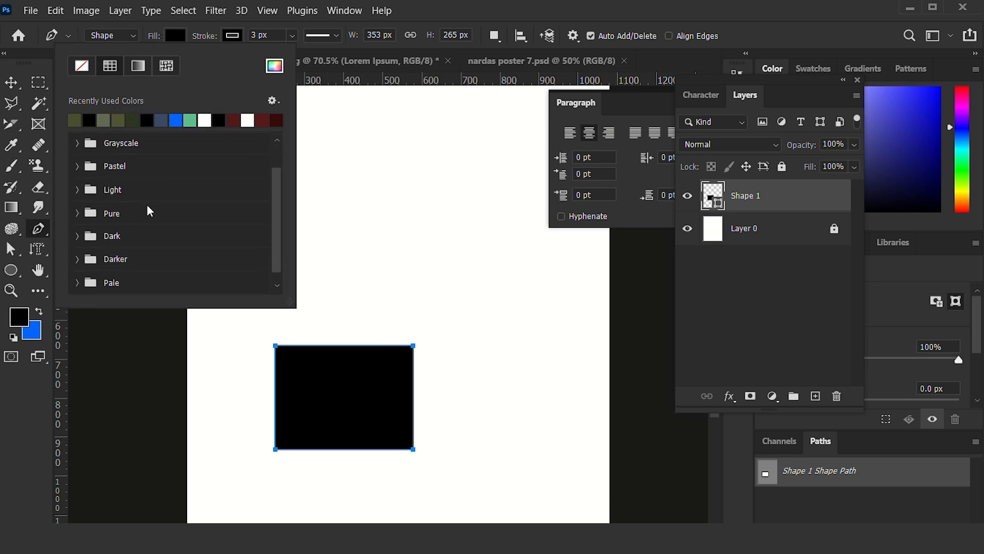
scroll(150, 211, up, 2)
click(77, 143)
scroll(73, 191, down, 1)
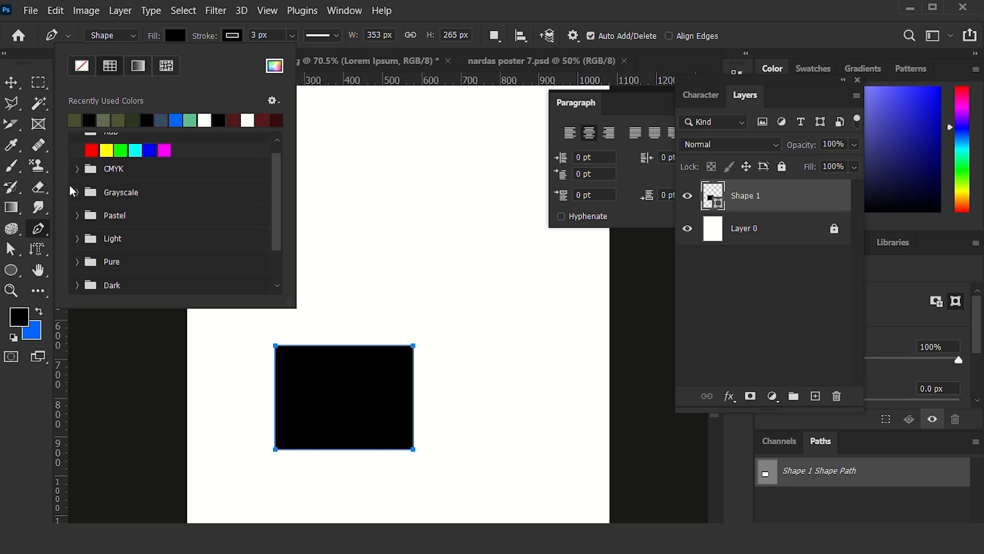
click(78, 192)
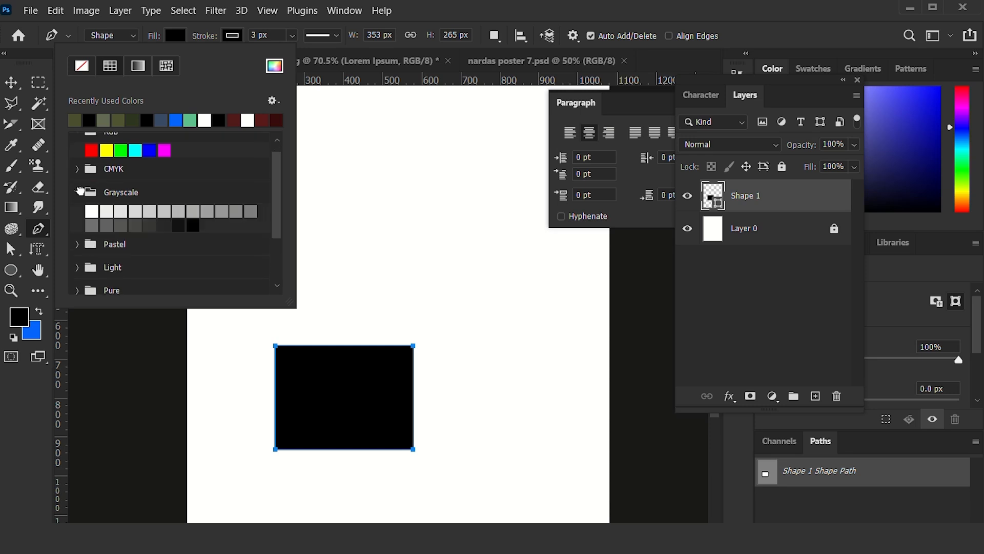
click(274, 66)
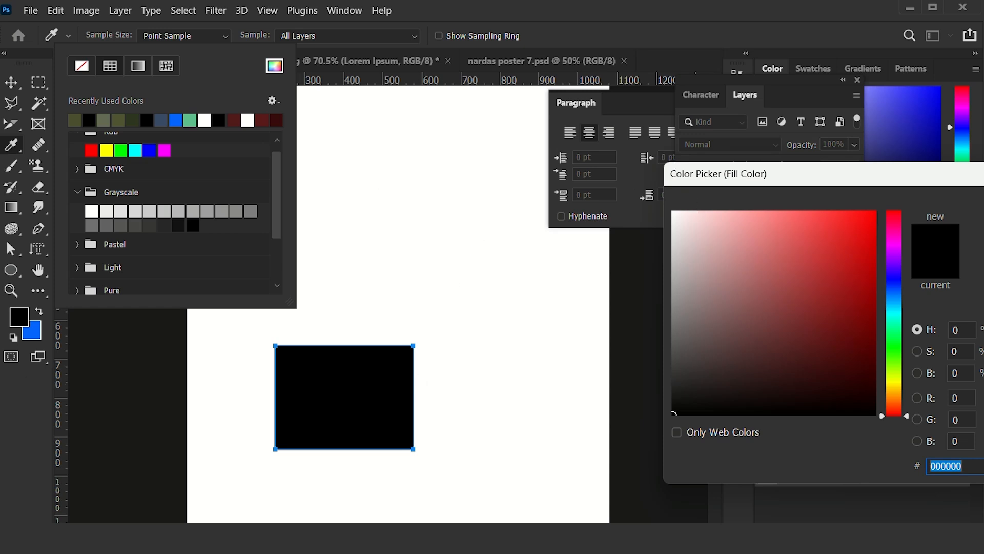
key(Return)
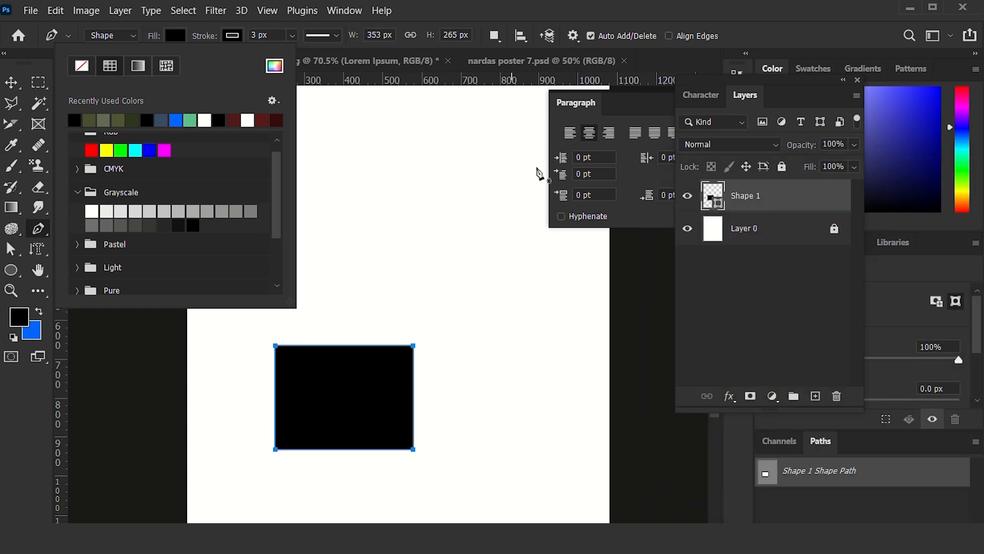
Step: Fill the rectangle with a muted purple gradient from the Blues presets
click(138, 66)
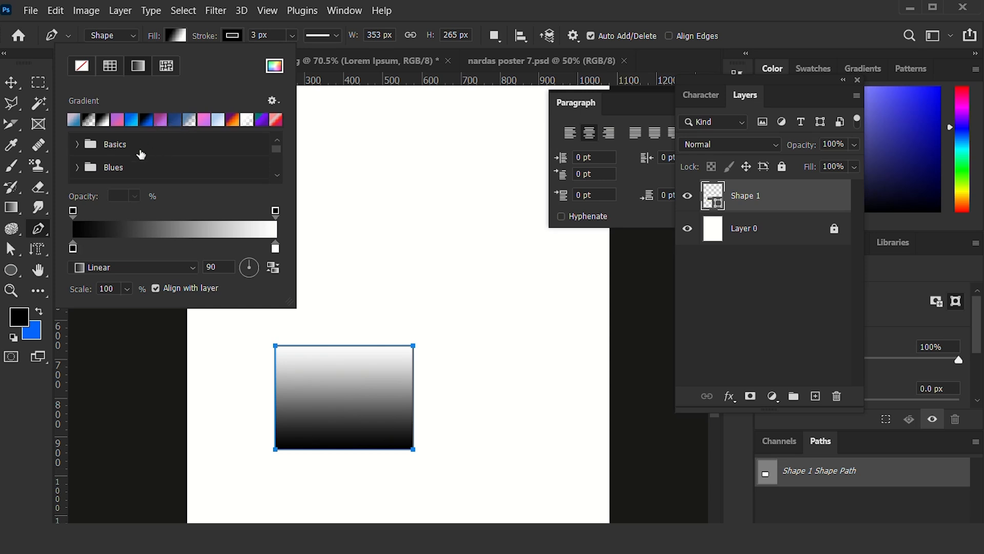
scroll(109, 168, down, 2)
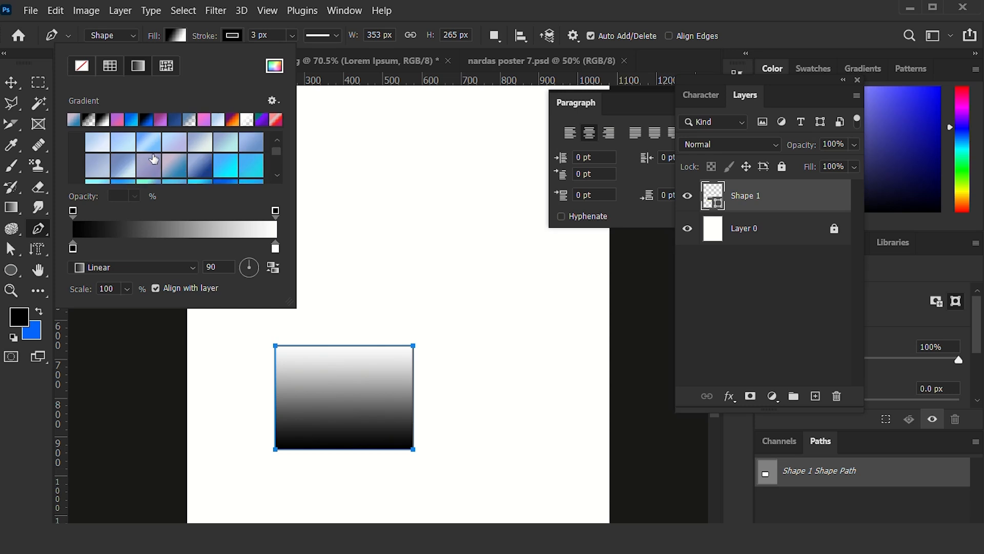
click(149, 161)
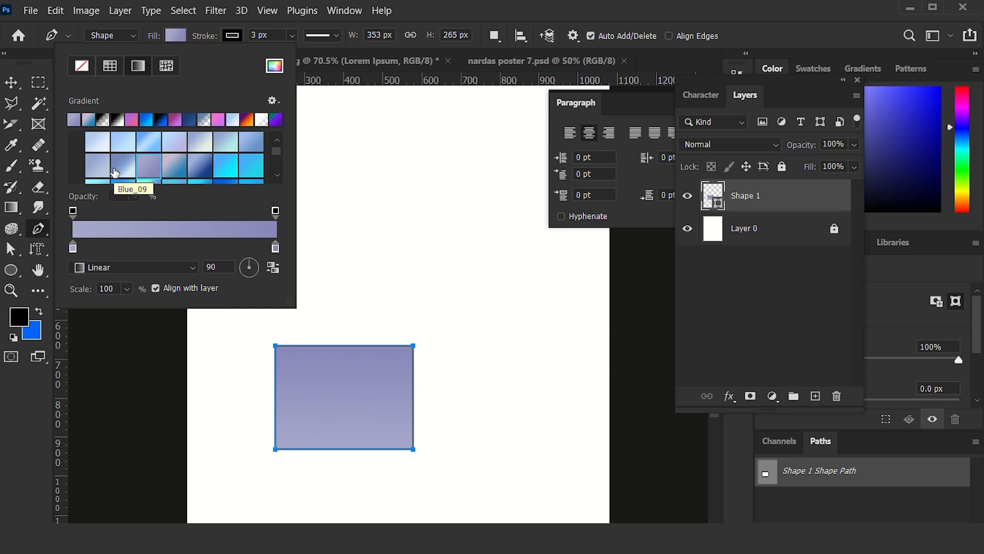
Step: Try the dark green leaf pattern as the rectangle's fill, and switch it to the blurred olive-brown pattern listed after Group 1
click(166, 67)
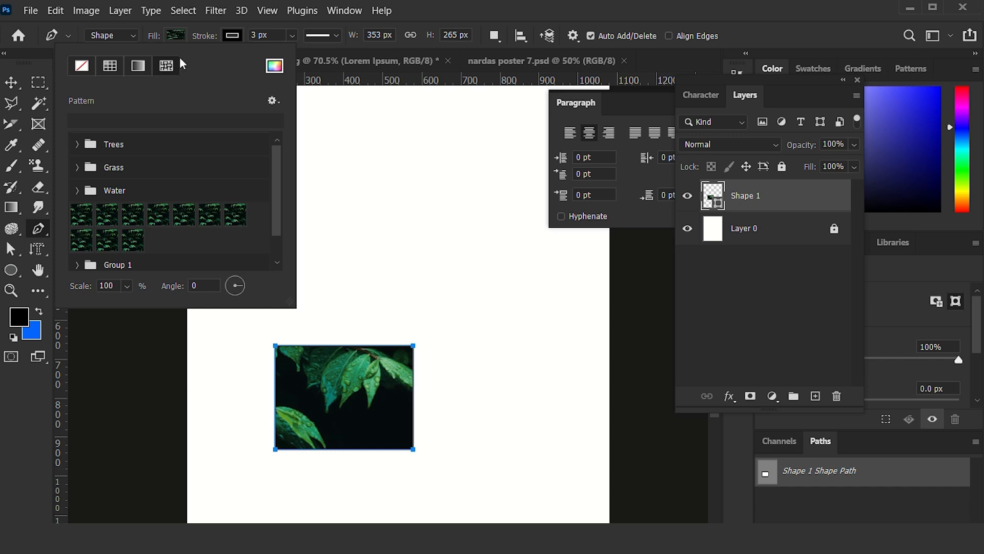
click(145, 212)
click(159, 214)
click(186, 215)
scroll(198, 215, down, 2)
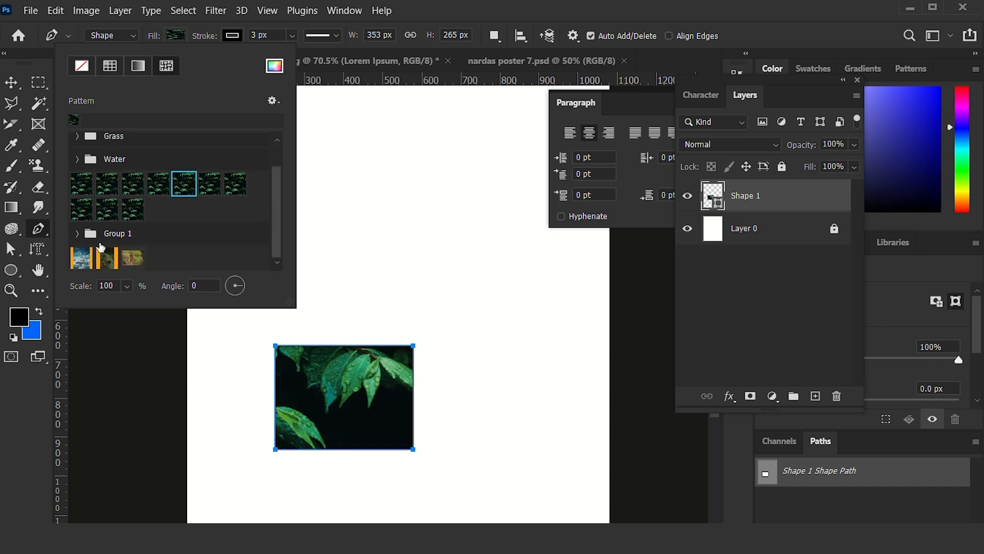
click(124, 262)
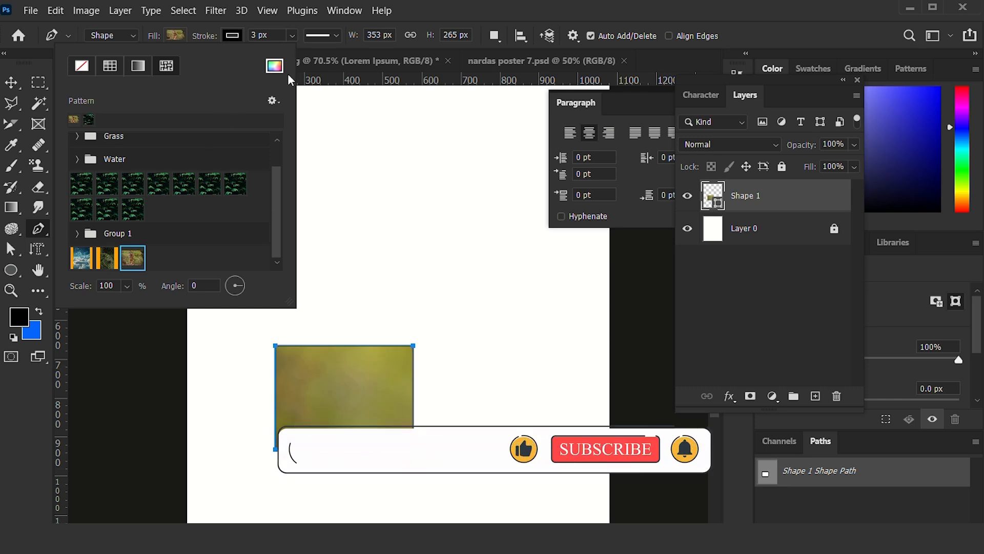
click(438, 106)
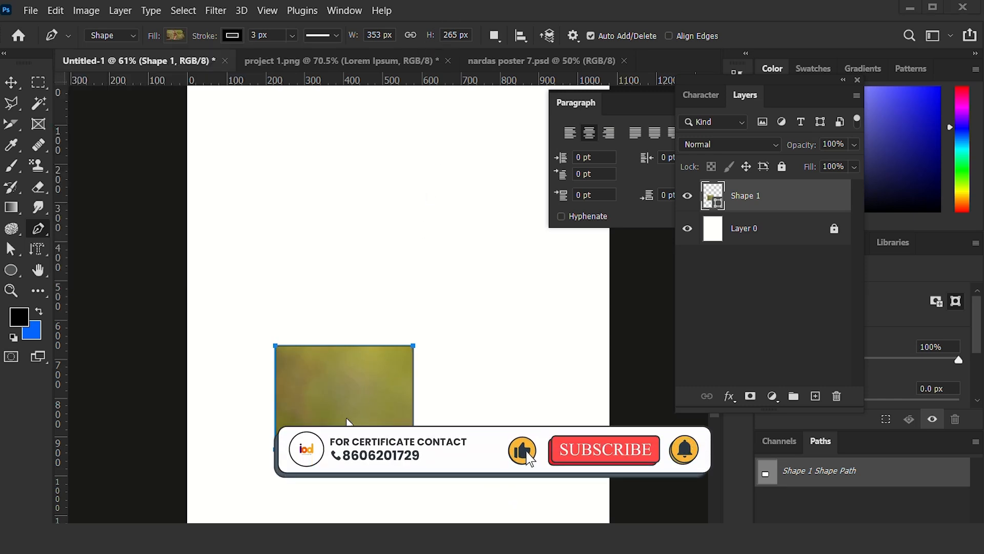
Step: Remove the rectangle's fill and try recently used colors on its stroke, ending with bright blue
click(175, 36)
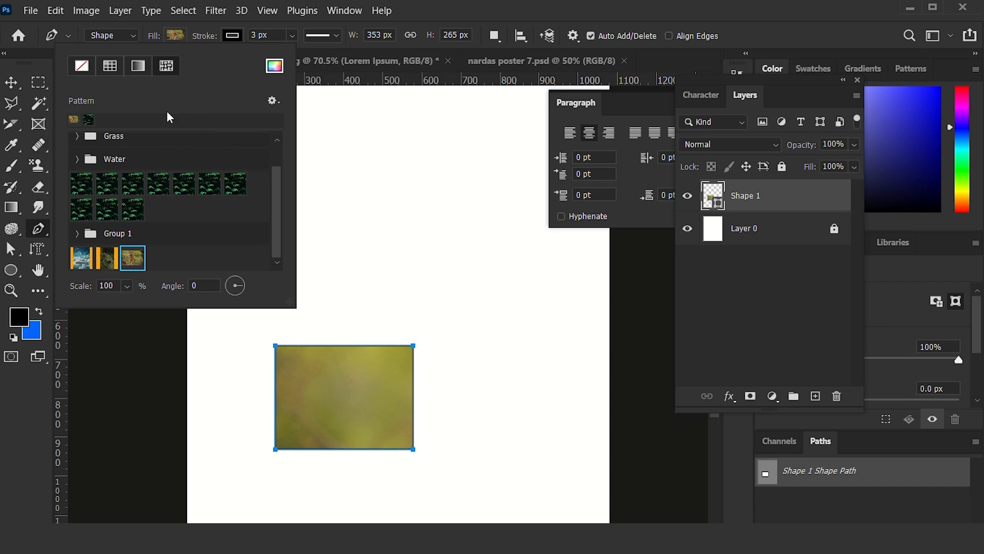
click(84, 68)
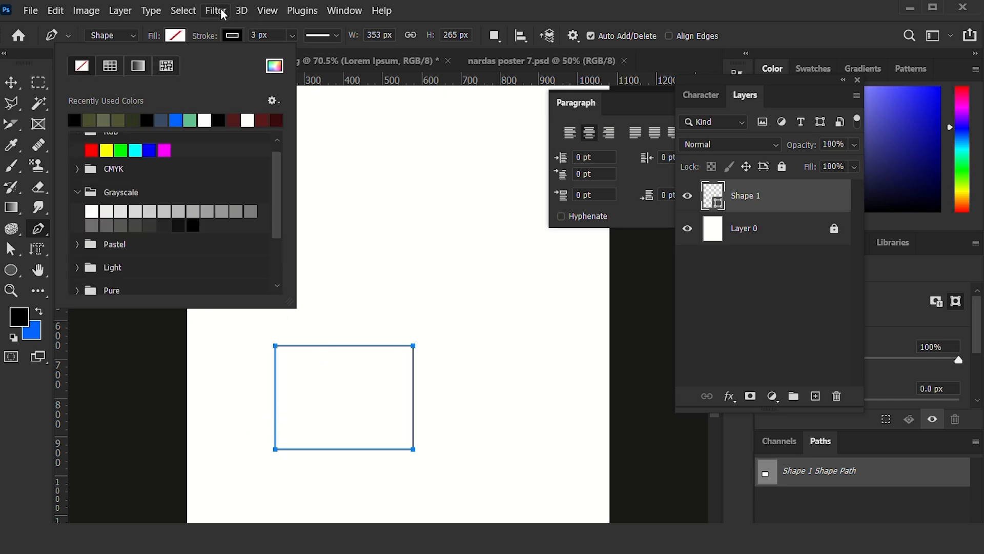
click(230, 36)
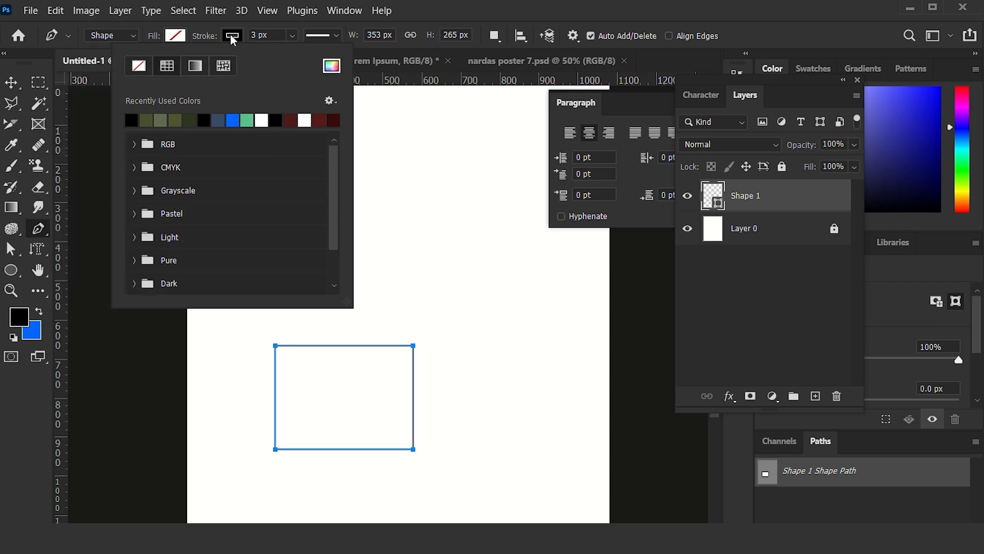
click(160, 121)
click(175, 121)
click(204, 122)
click(219, 122)
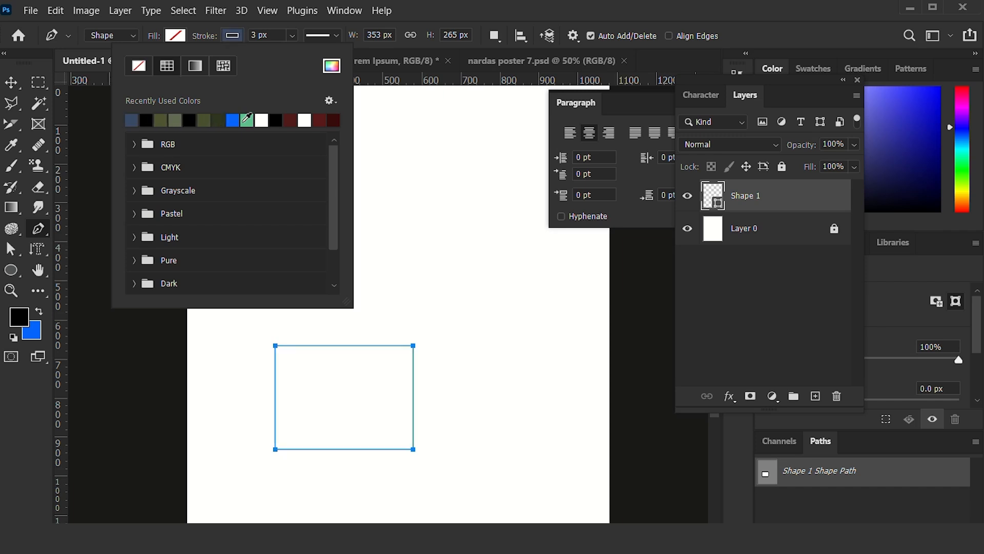
click(247, 121)
click(247, 121)
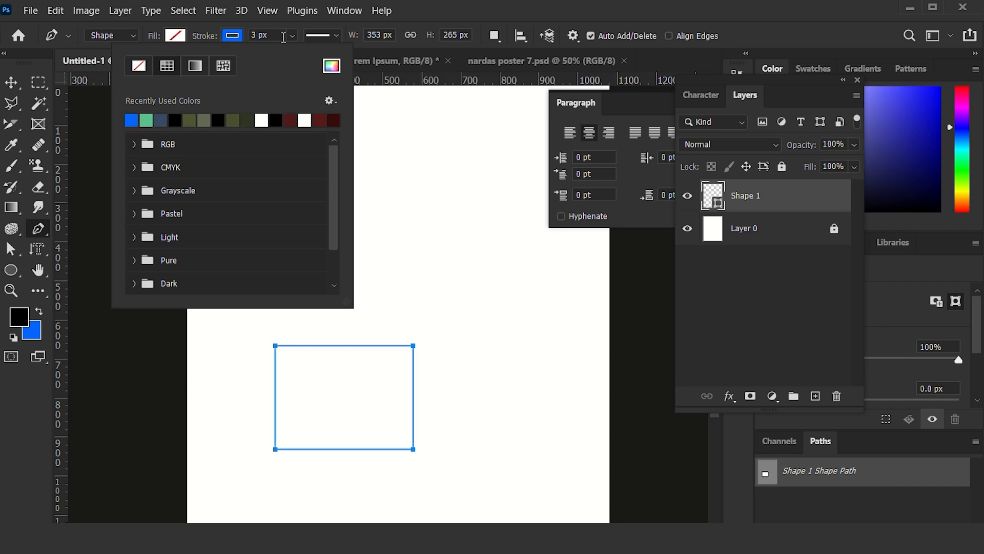
Step: Set the rectangle's stroke width to 10 px
click(269, 37)
key(Up)
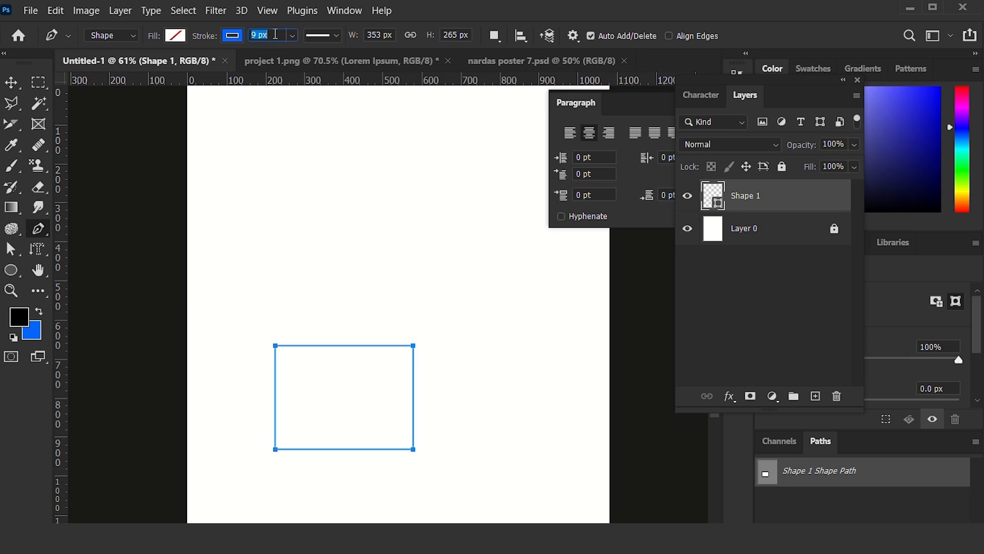
key(Up)
key(Return)
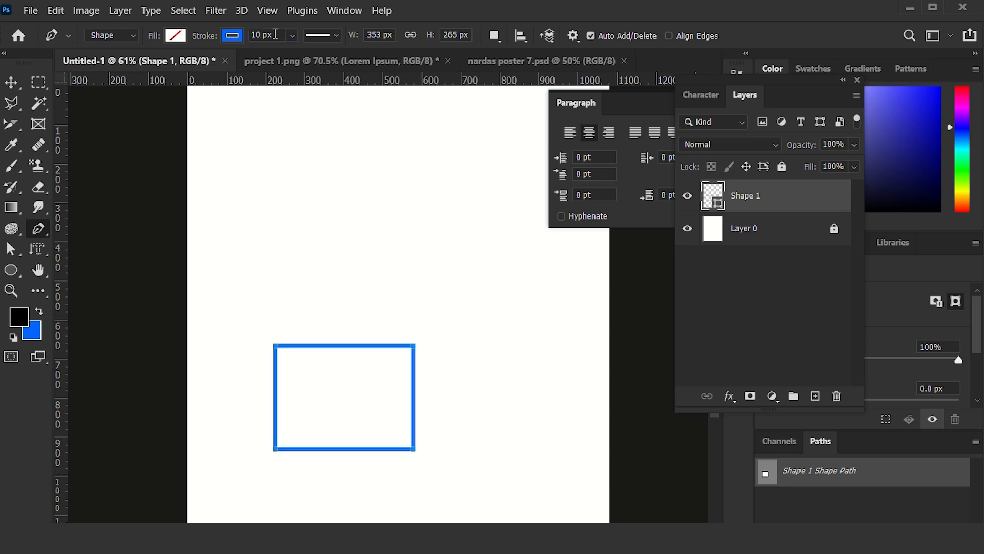
Step: Try a solid olive green and a dark blue gradient on the rectangle's stroke
click(235, 35)
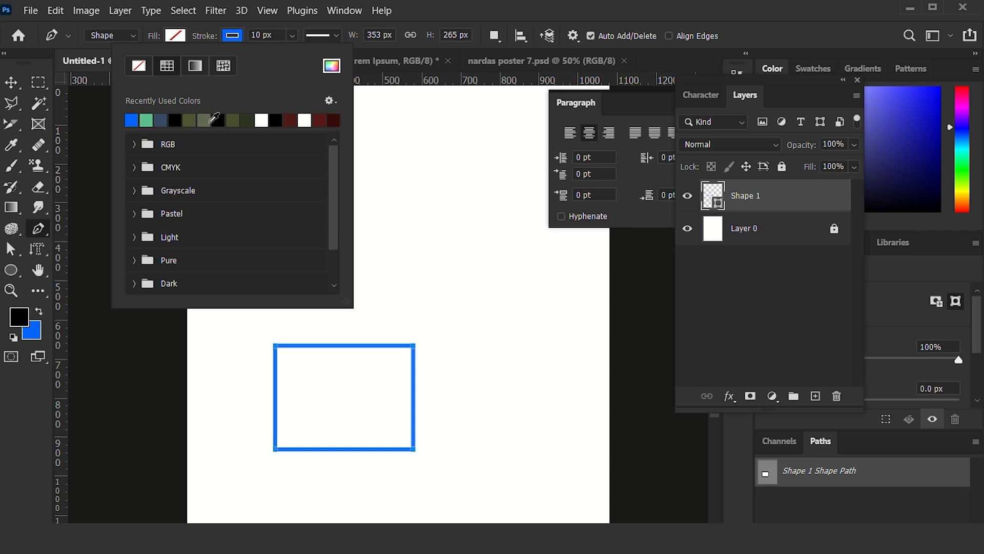
click(232, 120)
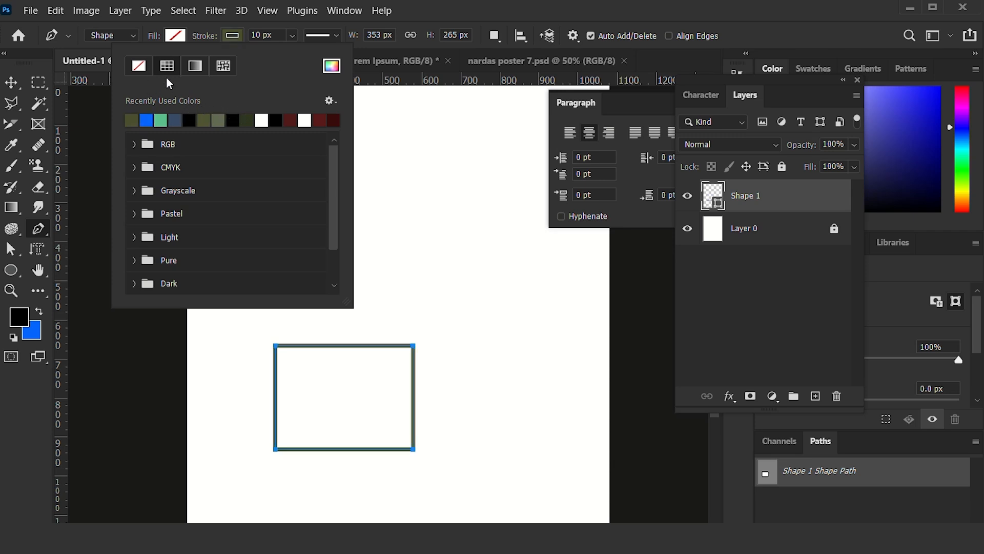
click(197, 67)
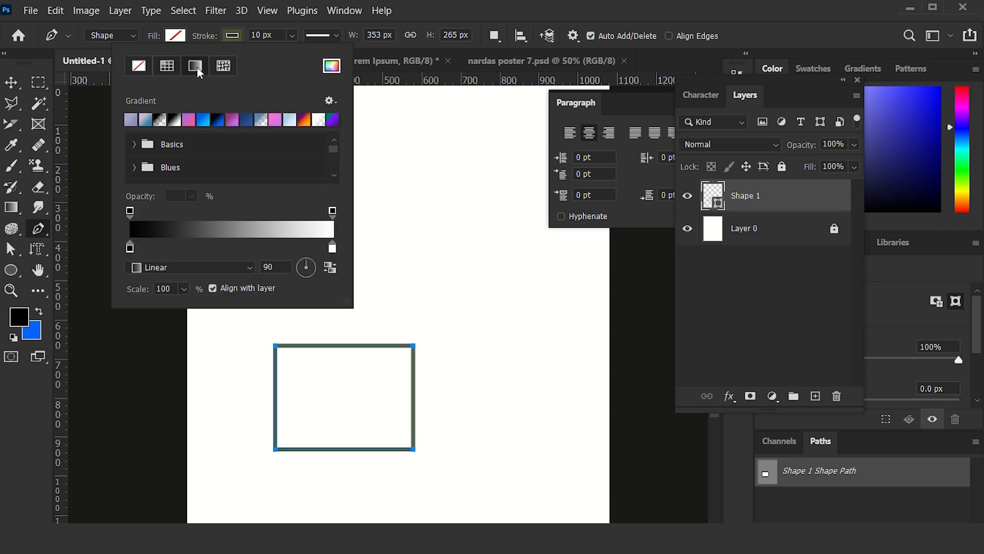
click(242, 120)
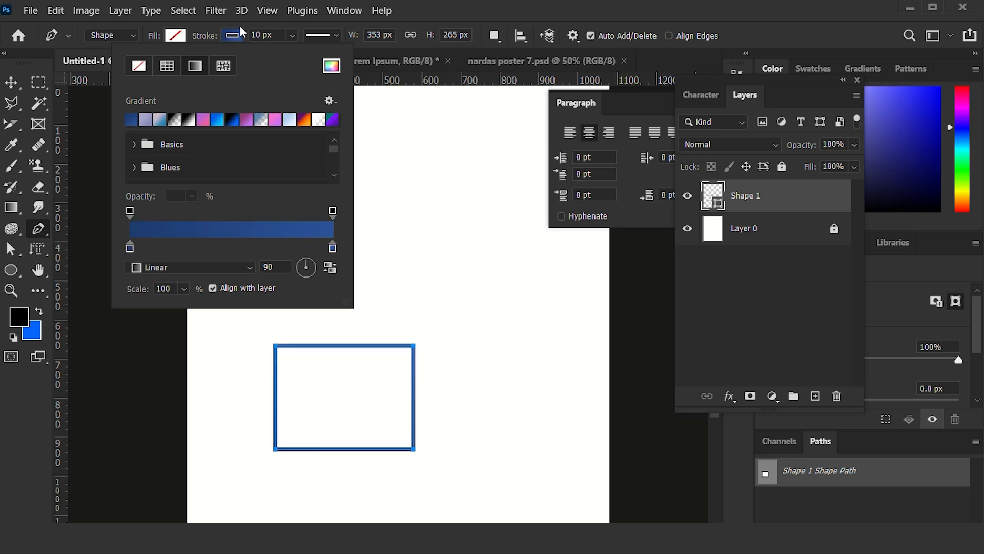
Step: Try the dark leaf pattern and no color on the stroke, and set it to solid olive green
click(224, 66)
click(250, 214)
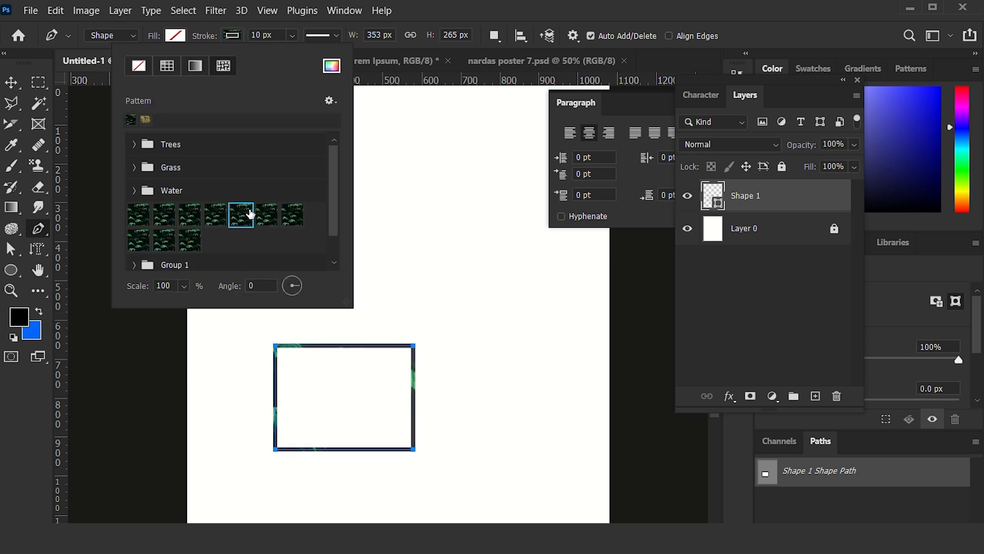
click(133, 67)
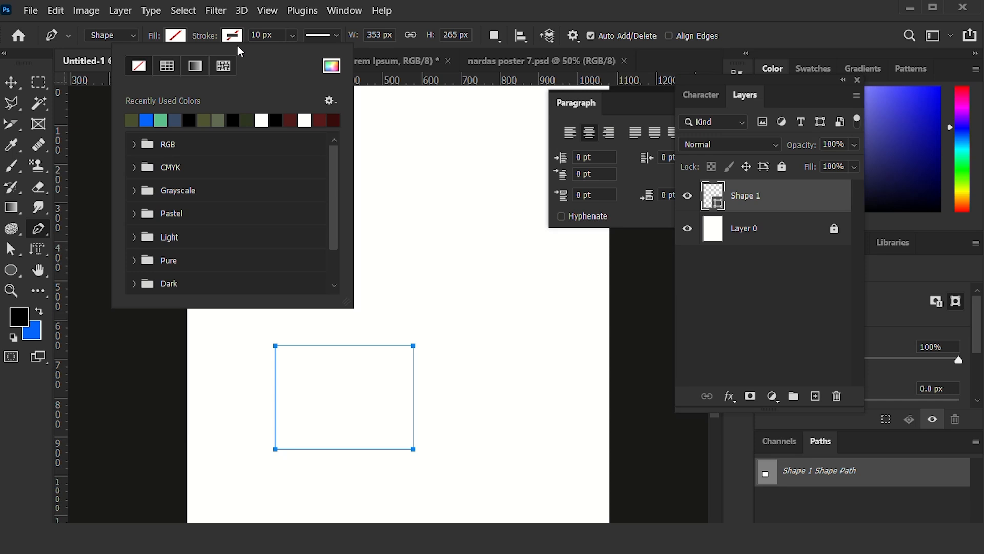
click(134, 118)
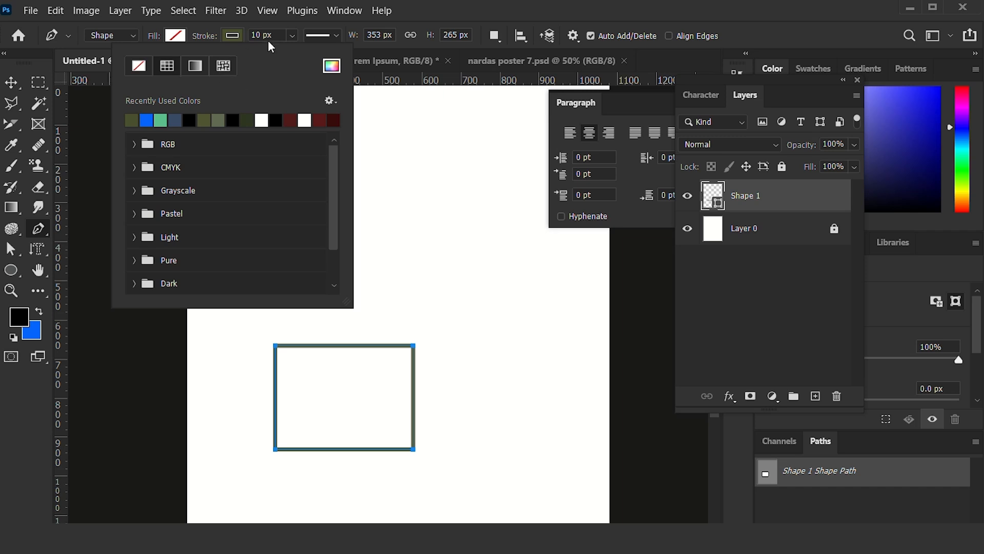
Step: Try the dashed line type on the rectangle's stroke, and switch it to the dotted line type
click(339, 35)
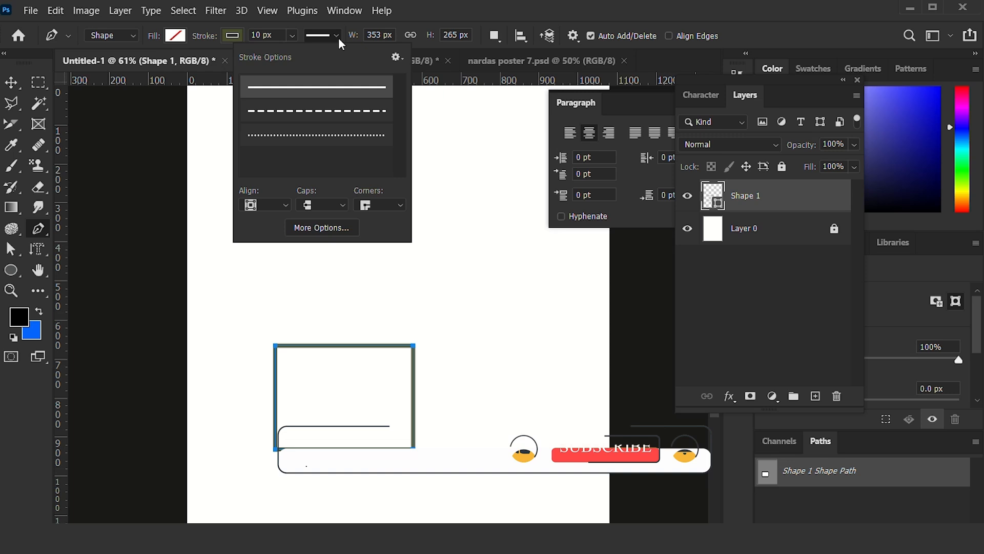
click(303, 114)
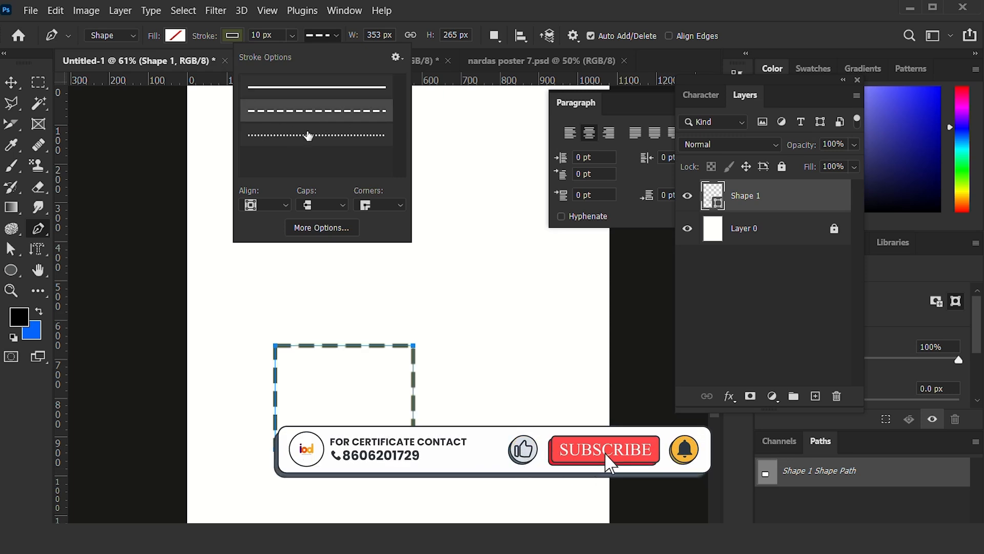
click(335, 34)
click(336, 34)
scroll(309, 171, down, 1)
scroll(314, 122, up, 2)
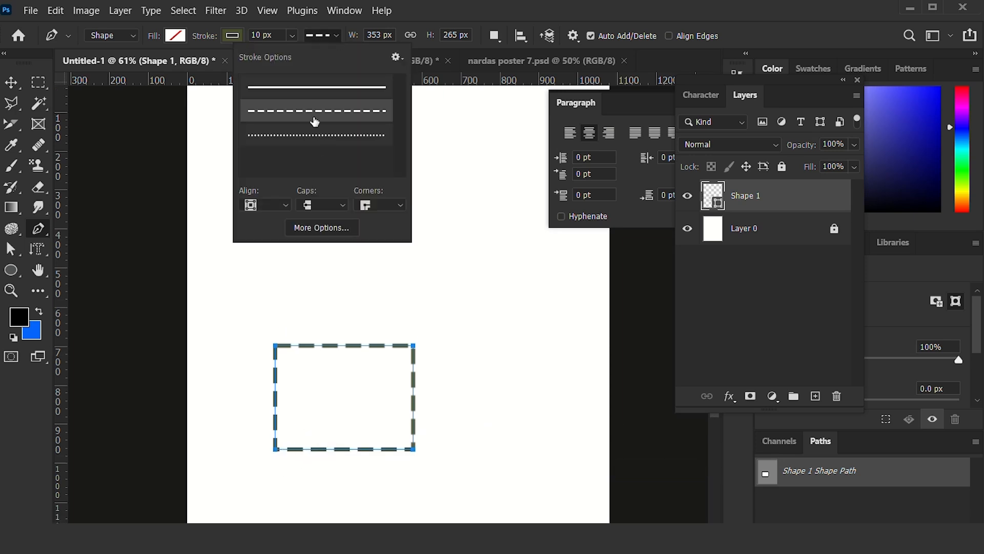
scroll(311, 122, down, 2)
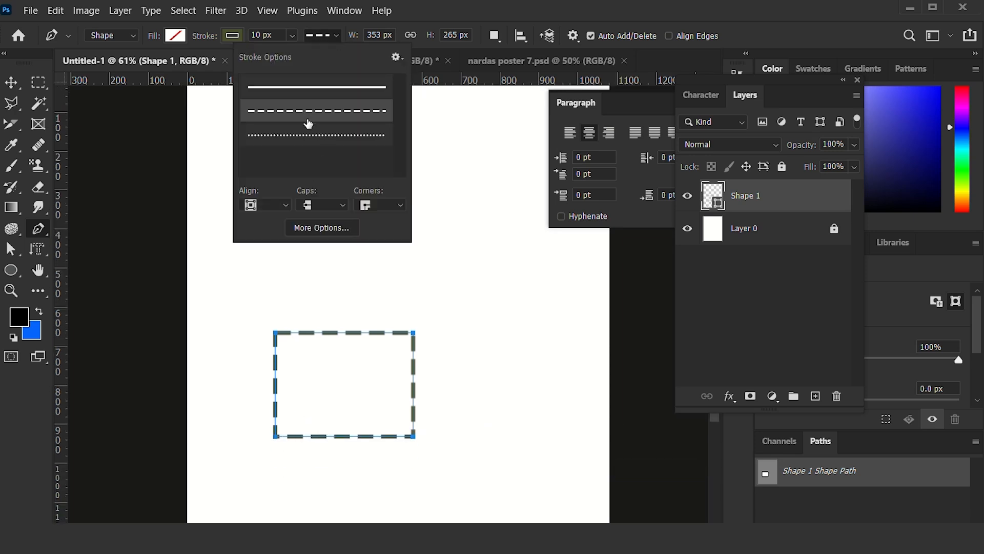
click(311, 135)
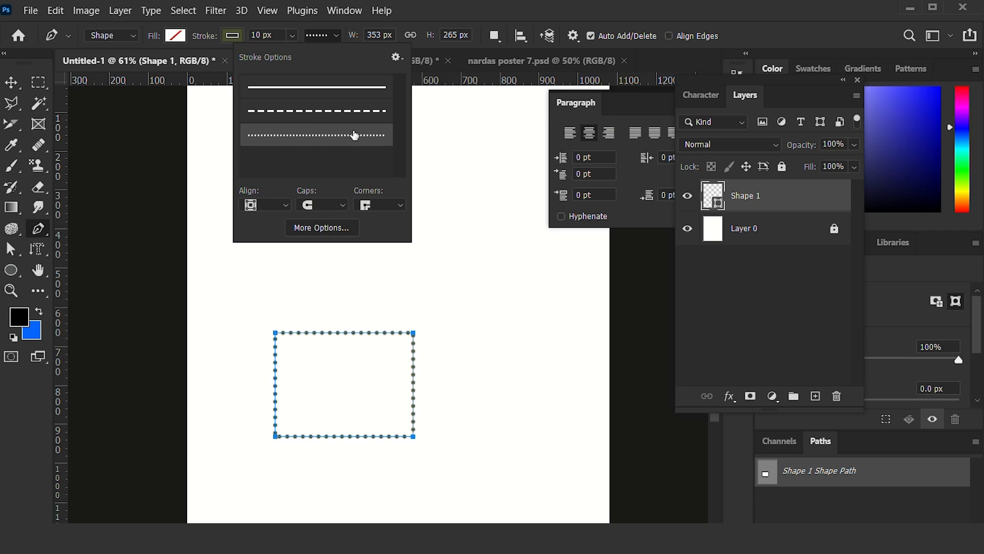
Step: Increase the dotted stroke's width to 16 px
click(276, 34)
scroll(276, 35, down, 1)
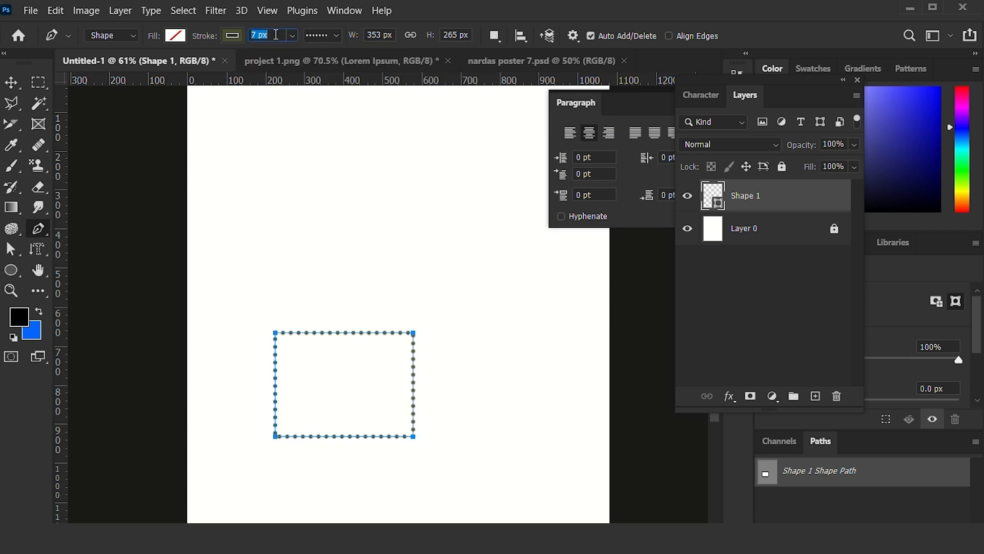
scroll(275, 35, up, 3)
key(Return)
click(276, 35)
scroll(276, 35, up, 6)
key(Return)
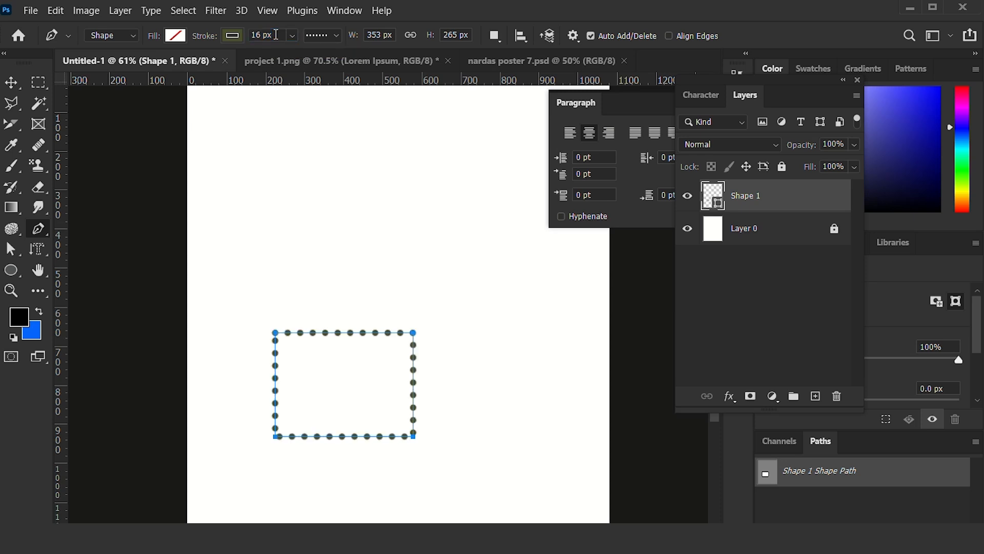
scroll(275, 35, up, 2)
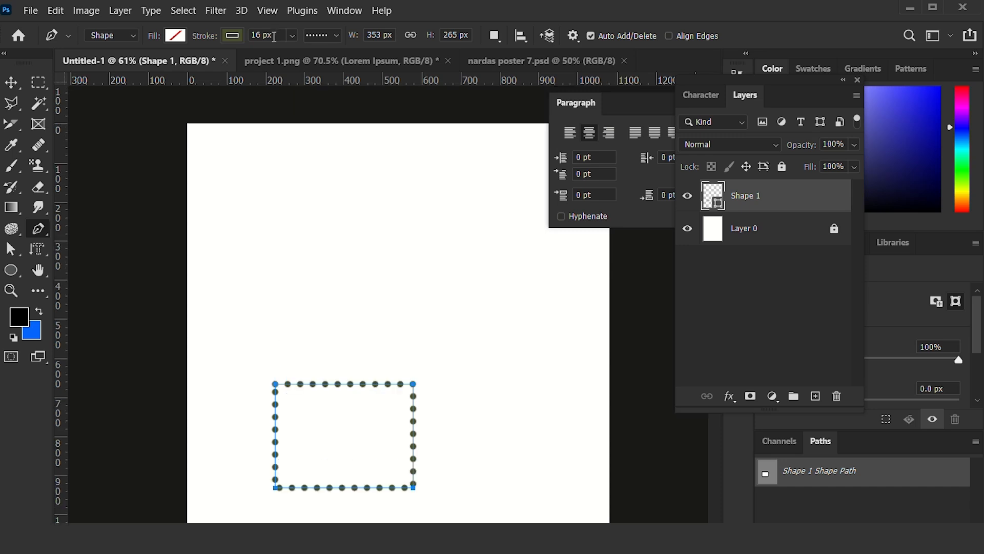
Step: Increase the rectangle's dotted stroke width to 20 px and switch its line type to solid
scroll(273, 33, up, 4)
key(Return)
scroll(255, 87, down, 4)
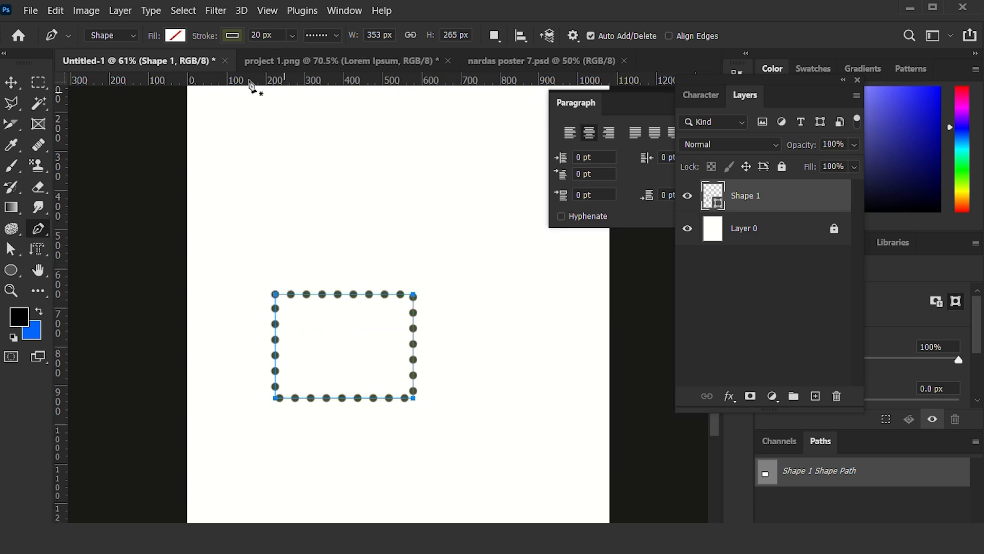
click(322, 35)
click(293, 84)
Step: Reduce the rectangle's solid stroke width to 9 px, and delete the rectangle
click(265, 35)
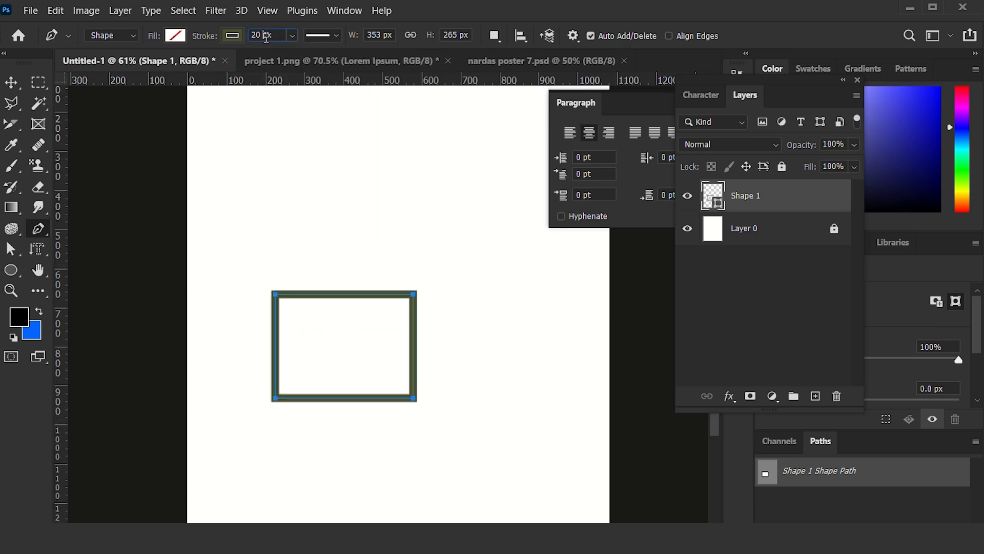
scroll(265, 34, down, 11)
key(Return)
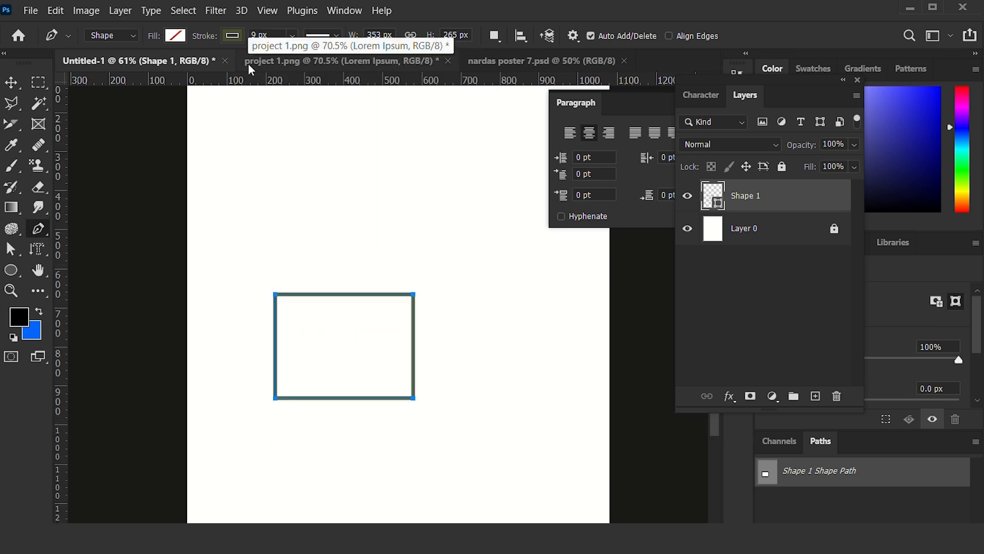
scroll(277, 379, down, 2)
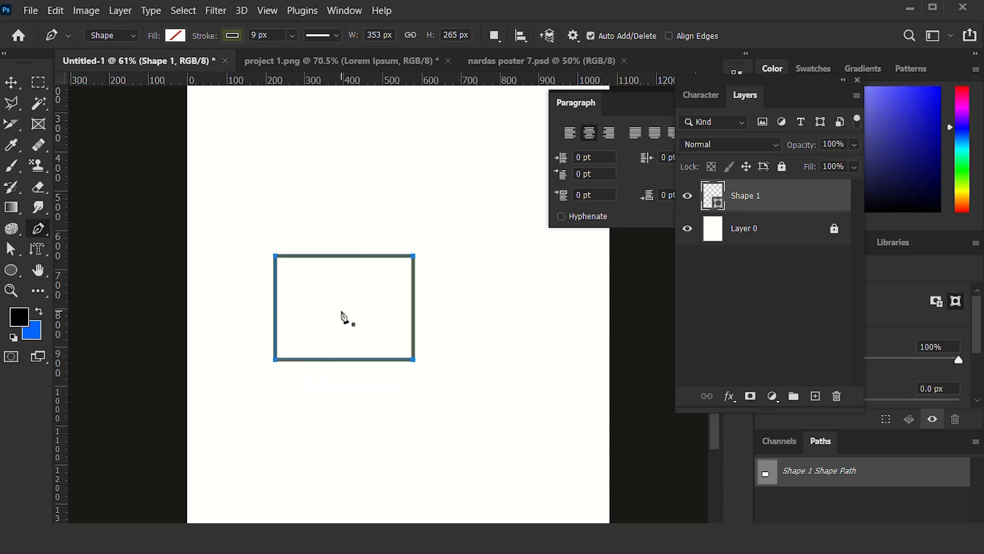
key(Delete)
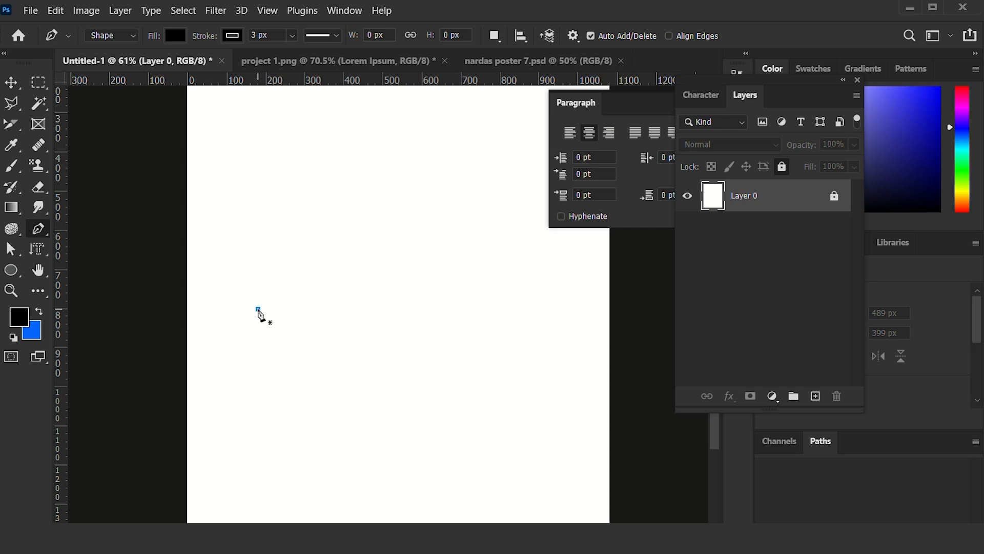
Step: Draw a closed six-point shape about 418 by 424 px mixing curved and straight edges, and delete it
click(258, 309)
drag(262, 195, 304, 226)
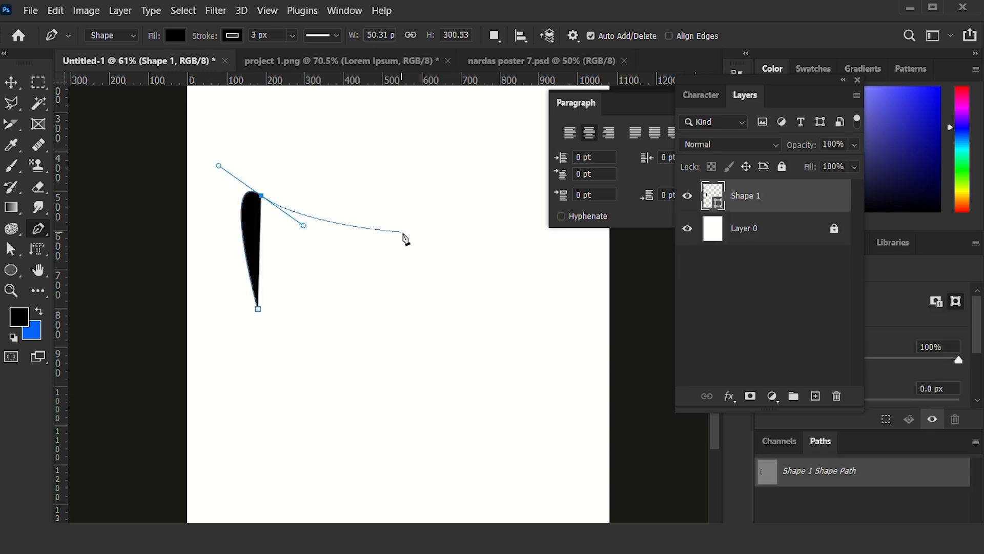
click(403, 232)
click(397, 326)
drag(333, 343, 299, 377)
click(245, 344)
click(259, 311)
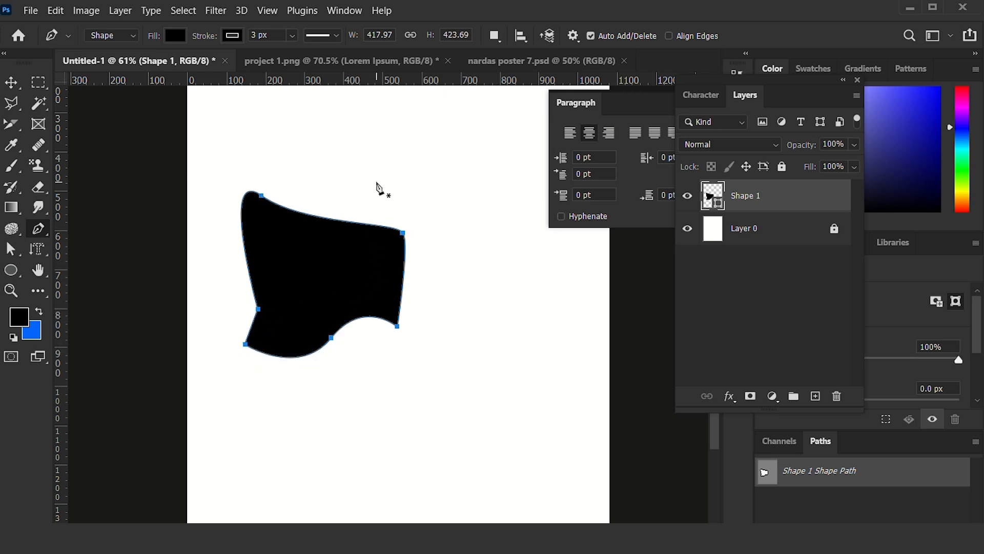
key(Delete)
Step: Draw a closed five-point shape about 428 by 296 px with one curved edge, removing the curve's outgoing handle before the straight edges, and delete it
click(285, 249)
drag(381, 185, 463, 199)
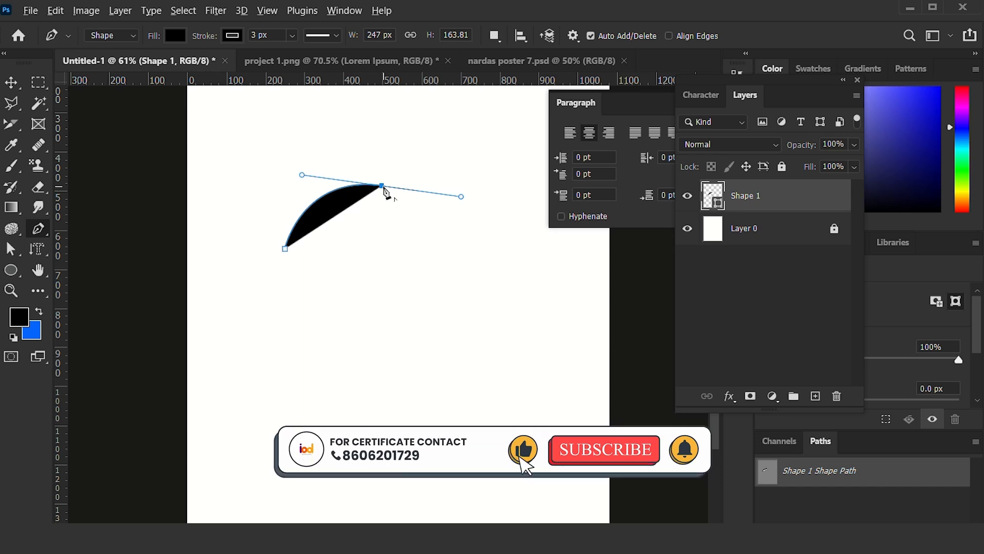
click(384, 188)
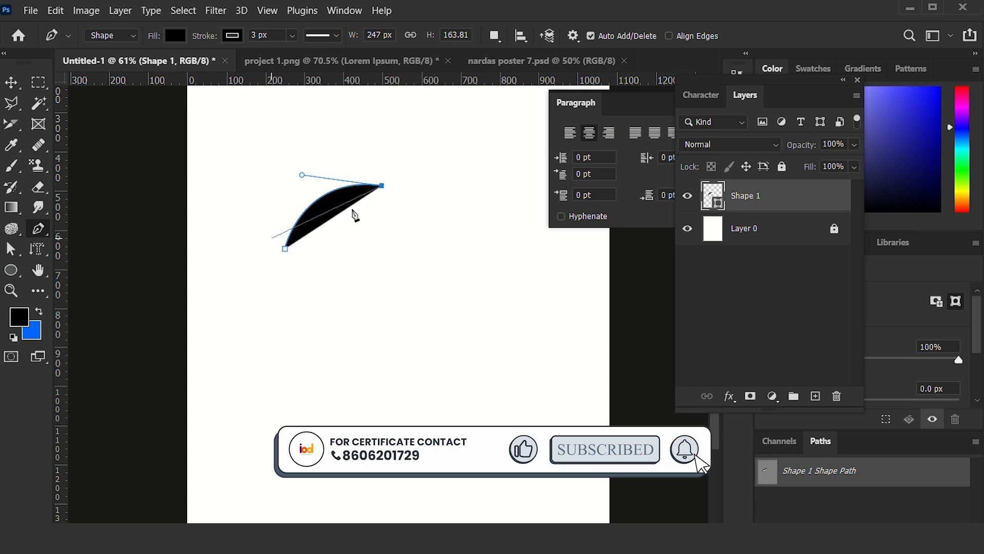
click(452, 218)
click(404, 276)
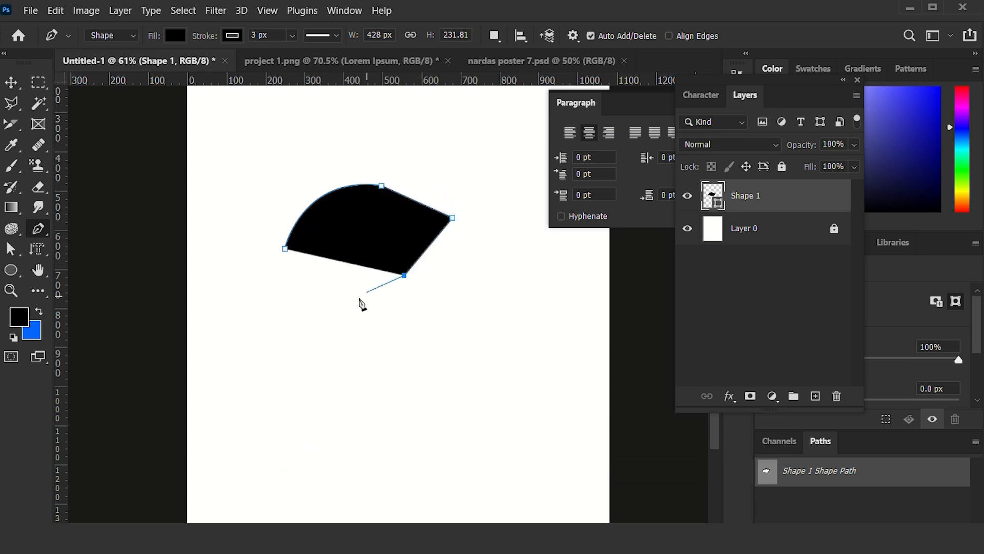
click(356, 300)
click(285, 249)
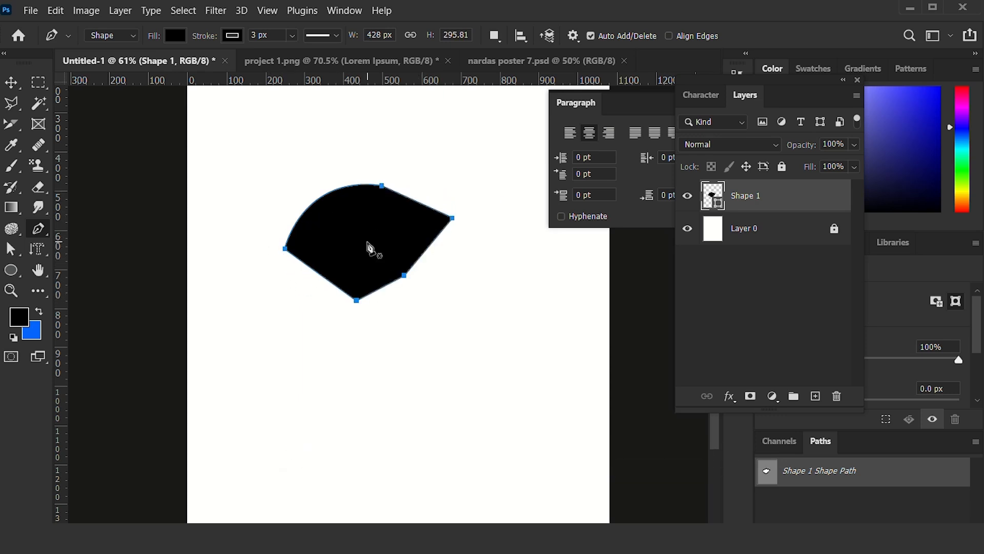
key(Delete)
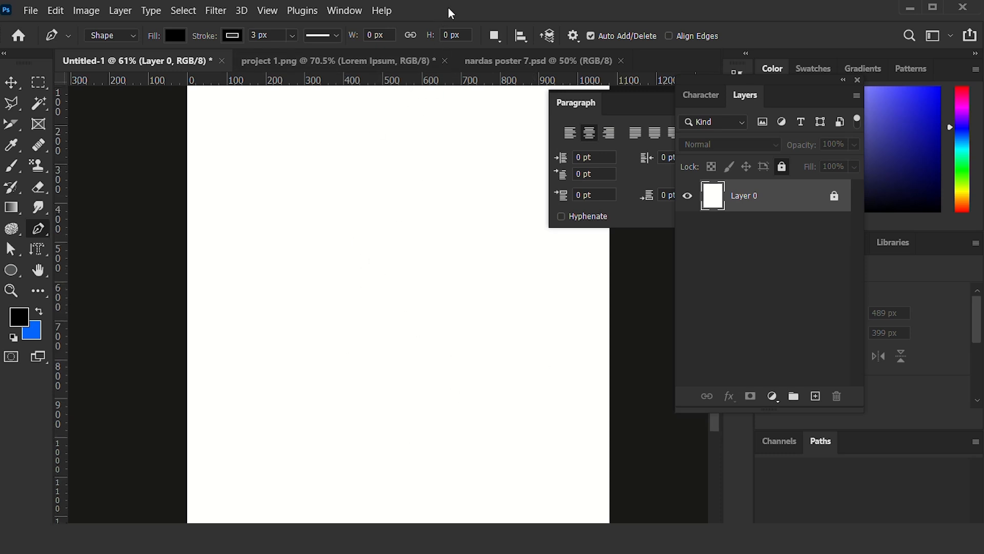
Step: Place the horizontal-flyer-layout-fashion-center image from the project images folder in File Explorer into the Untitled-1 document
scroll(450, 21, down, 3)
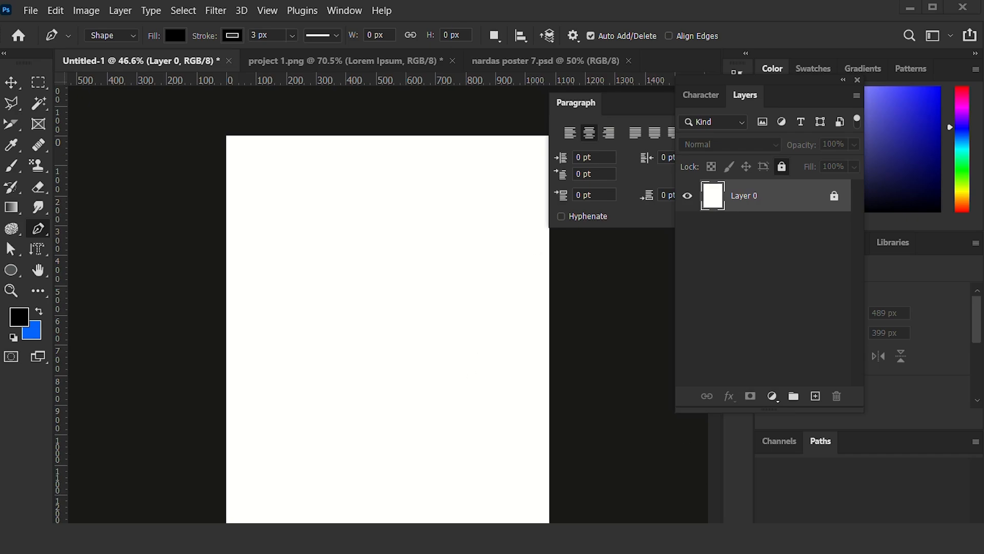
click(641, 539)
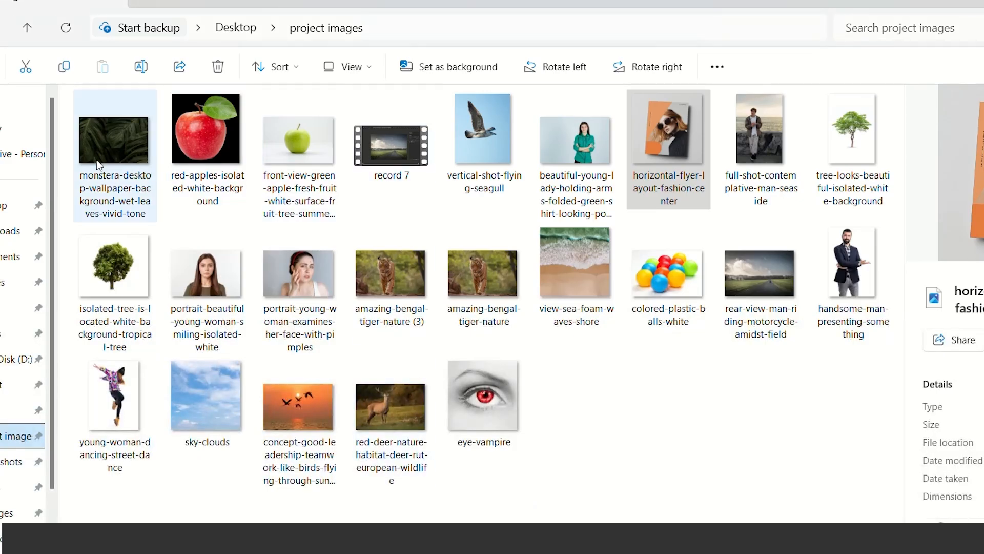
click(662, 152)
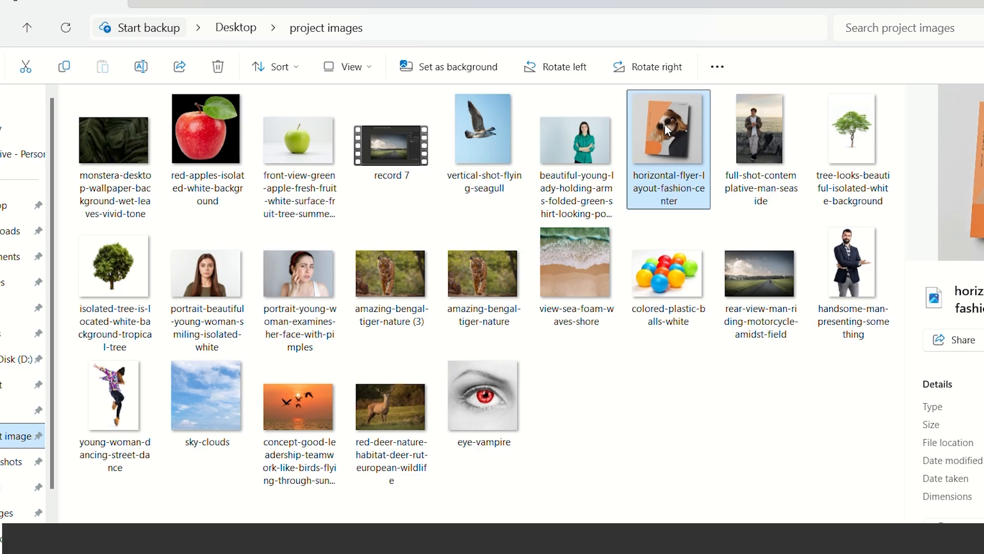
drag(665, 124, 662, 538)
drag(590, 517, 424, 409)
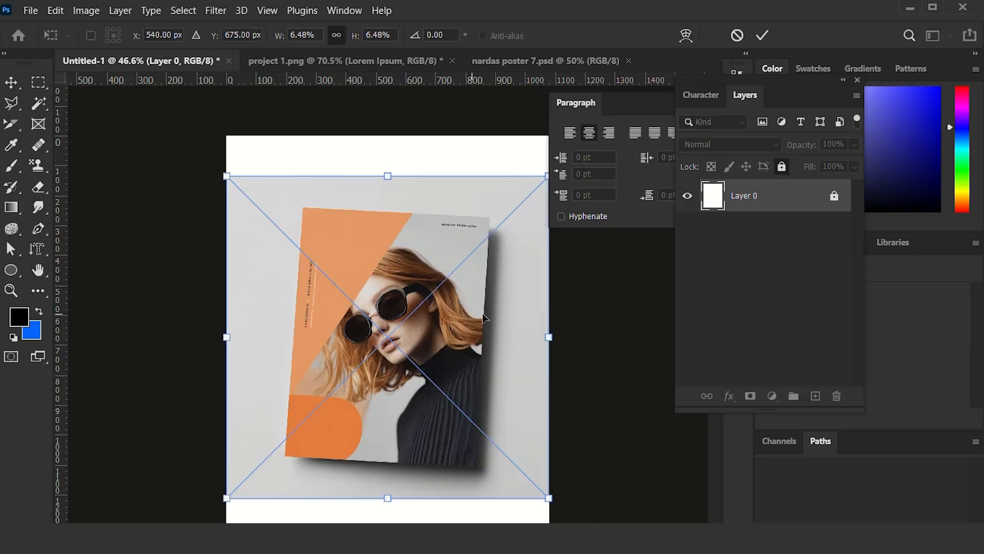
click(763, 35)
Step: Start a Pen tool shape along the flyer's left edge, from its bottom-left corner to its top-left corner
scroll(382, 344, up, 7)
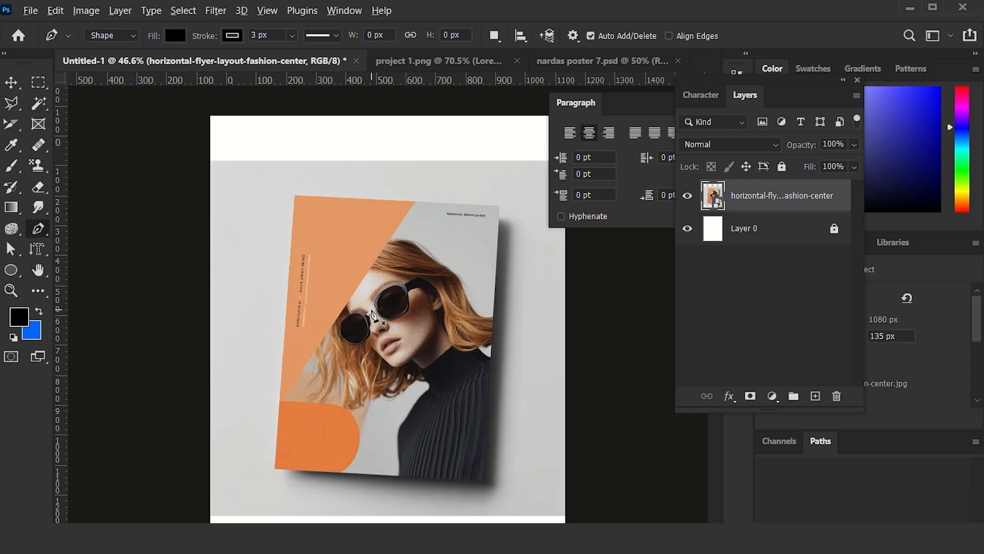
scroll(349, 402, up, 1)
scroll(329, 412, down, 4)
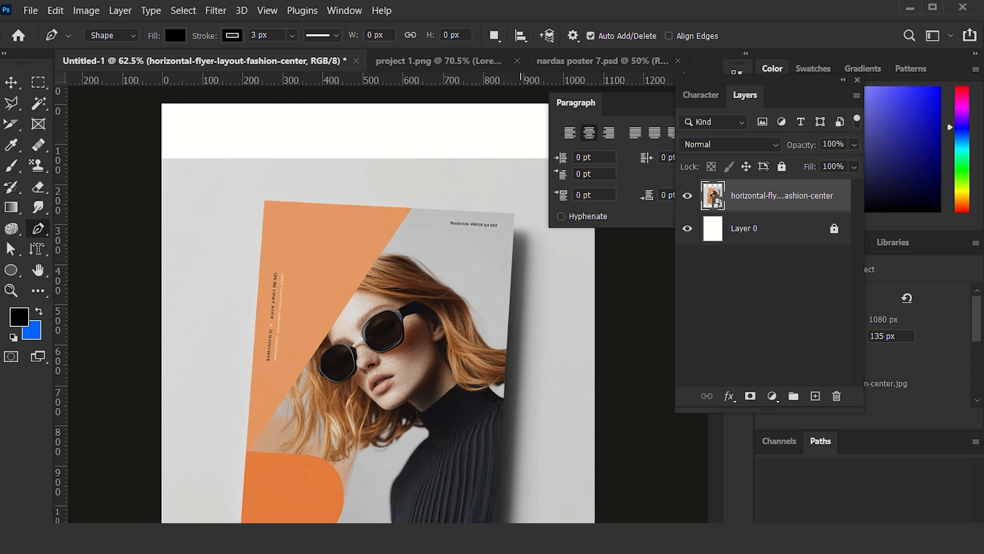
scroll(244, 505, up, 3)
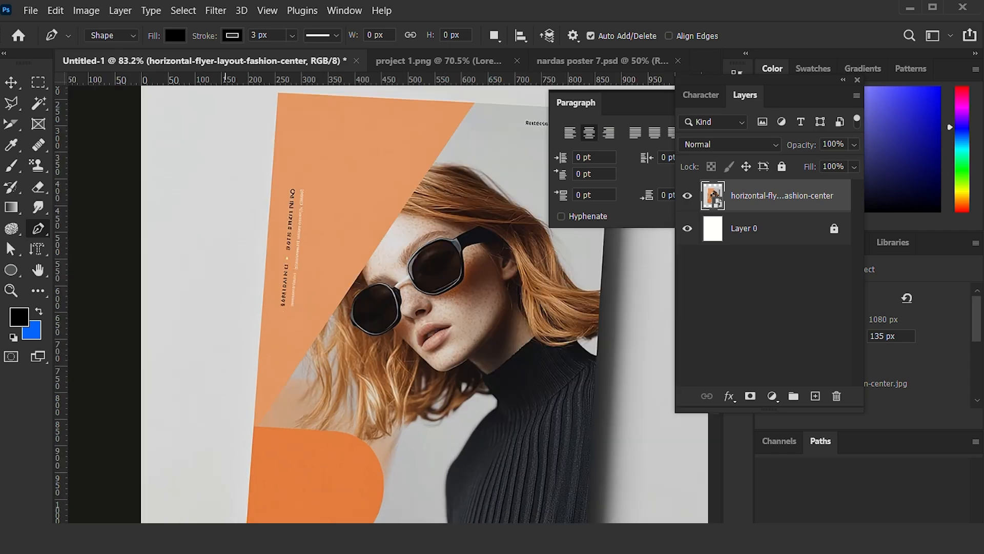
scroll(292, 509, up, 2)
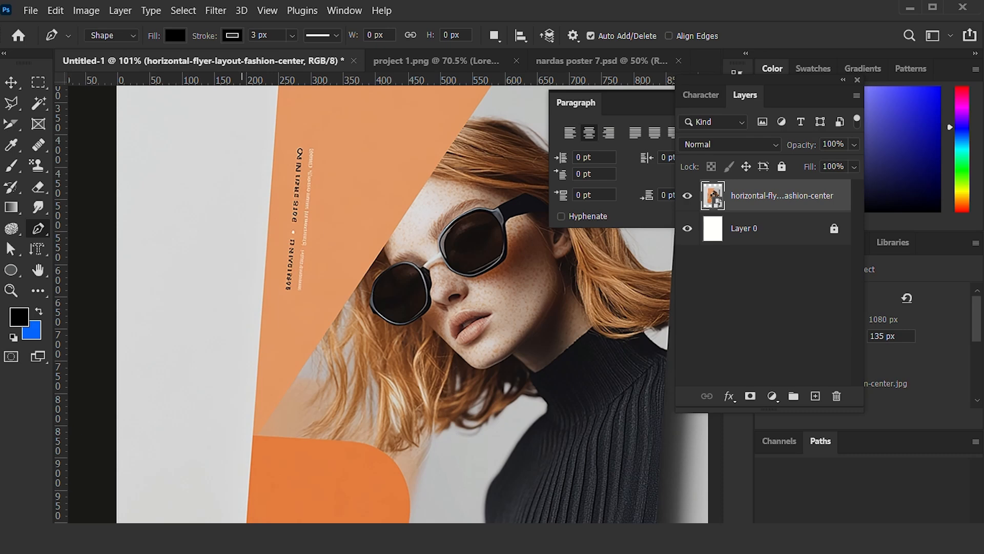
click(246, 526)
click(278, 149)
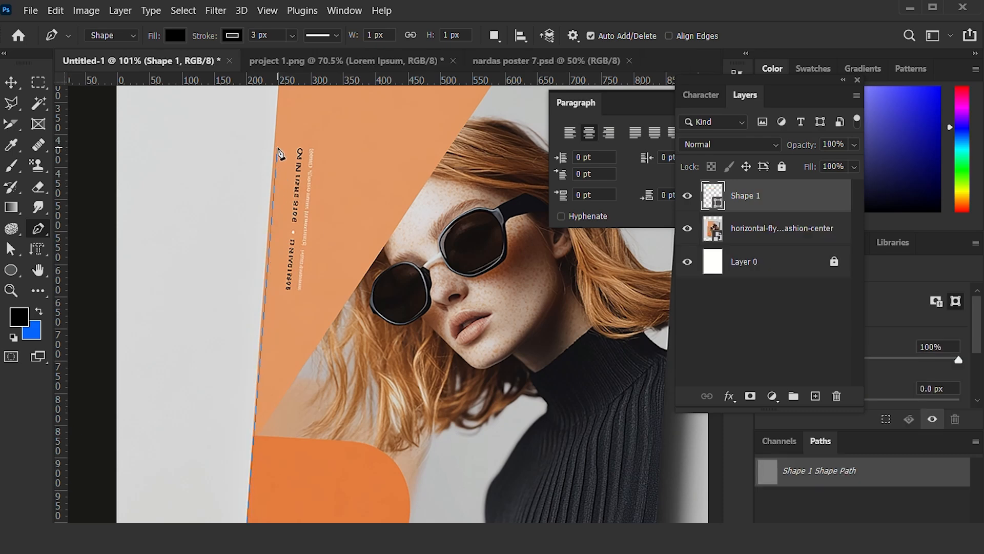
drag(277, 149, 266, 273)
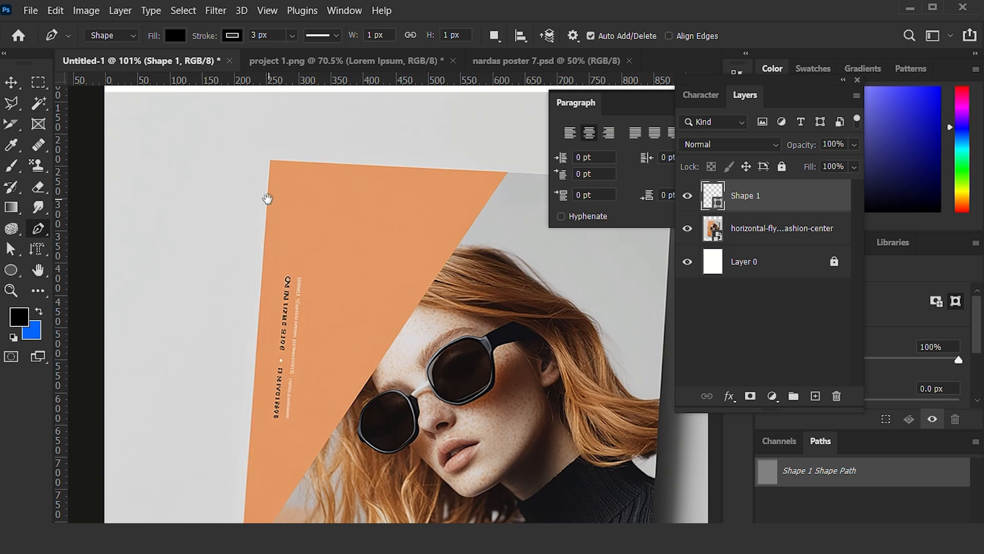
drag(310, 336, 280, 288)
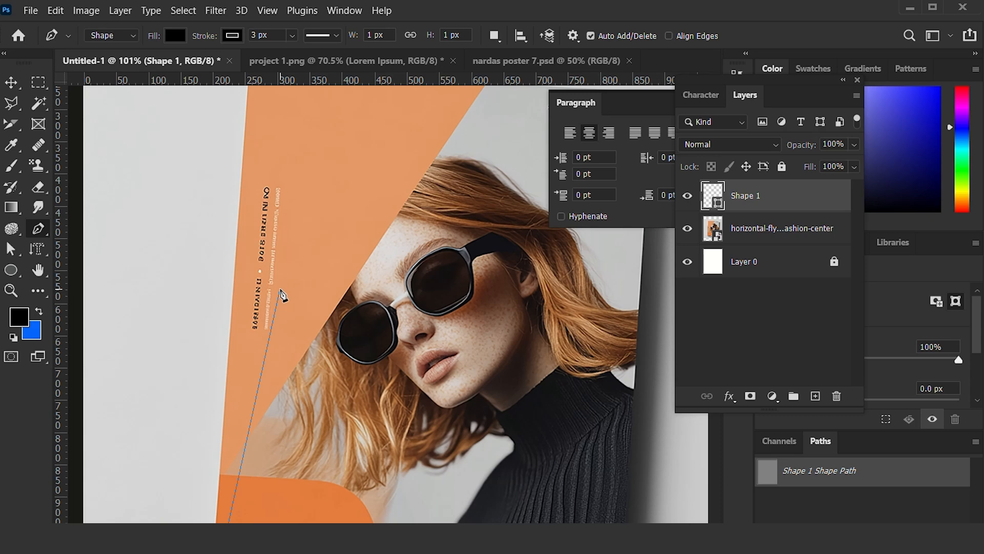
drag(282, 296, 297, 399)
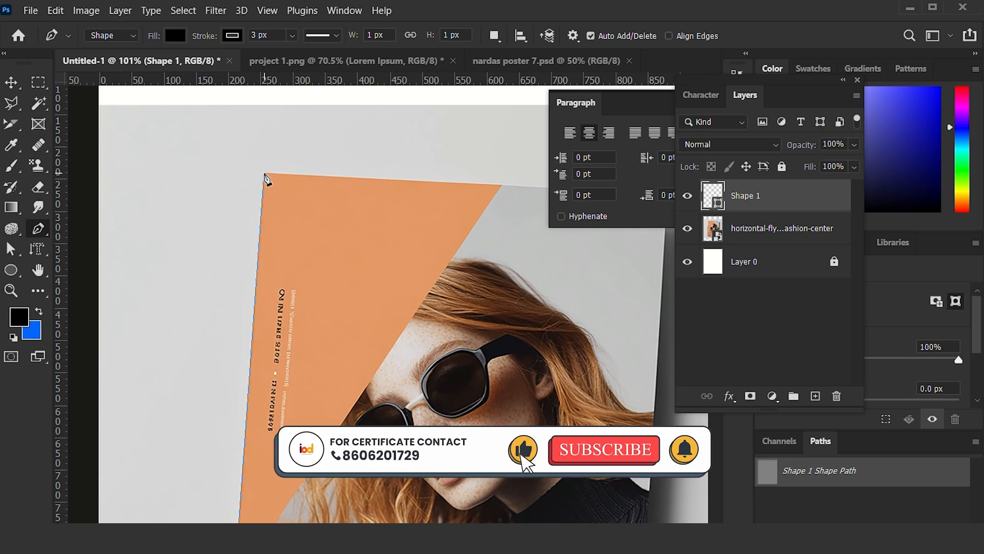
click(265, 175)
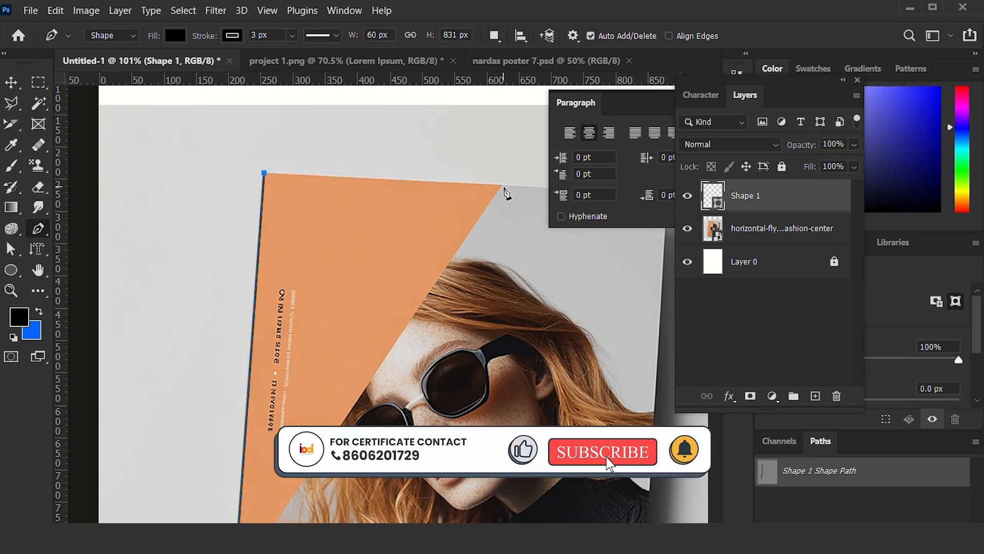
Step: Continue the shape through the flyer's top-right and bottom-right corners and close it at the bottom-left corner, about 682 by 869 px
drag(505, 194, 390, 189)
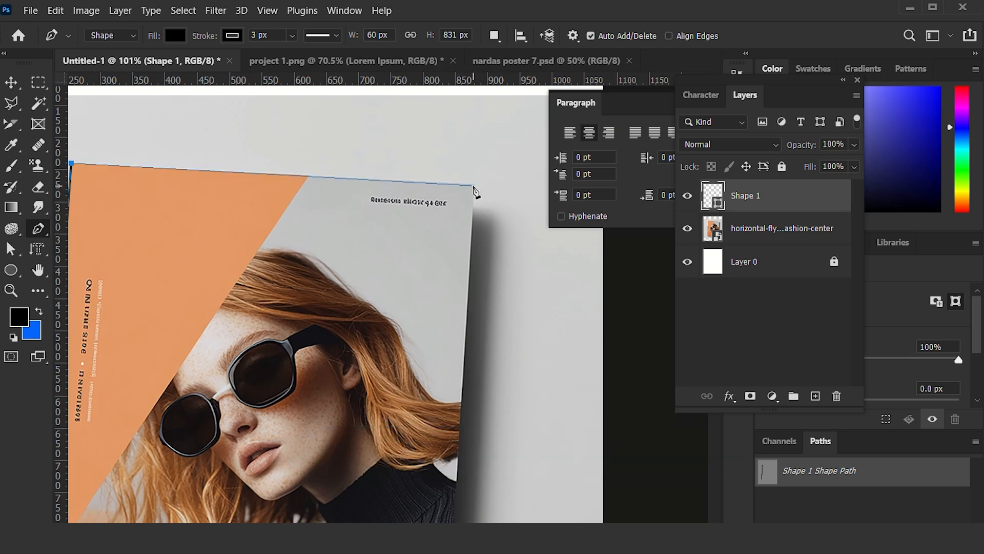
click(473, 185)
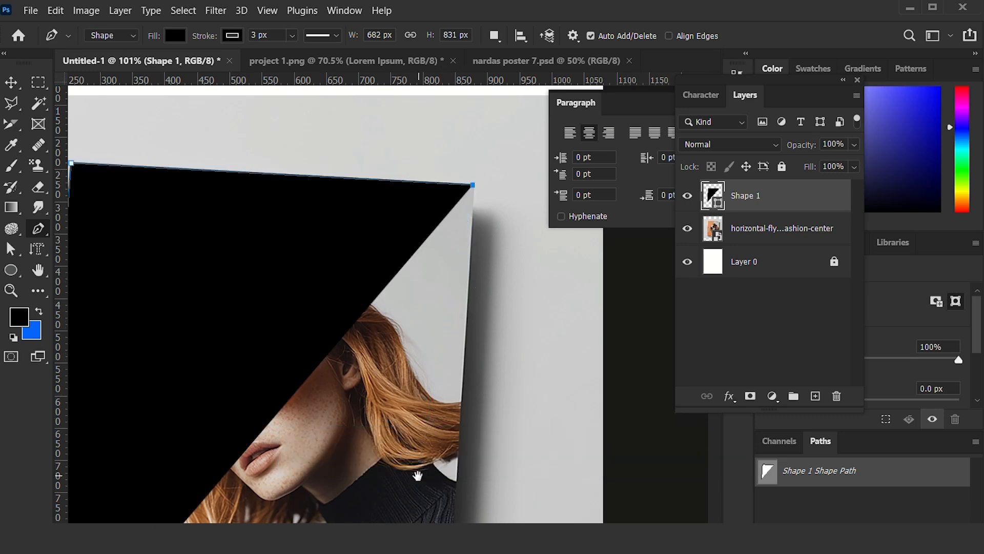
drag(418, 470, 450, 237)
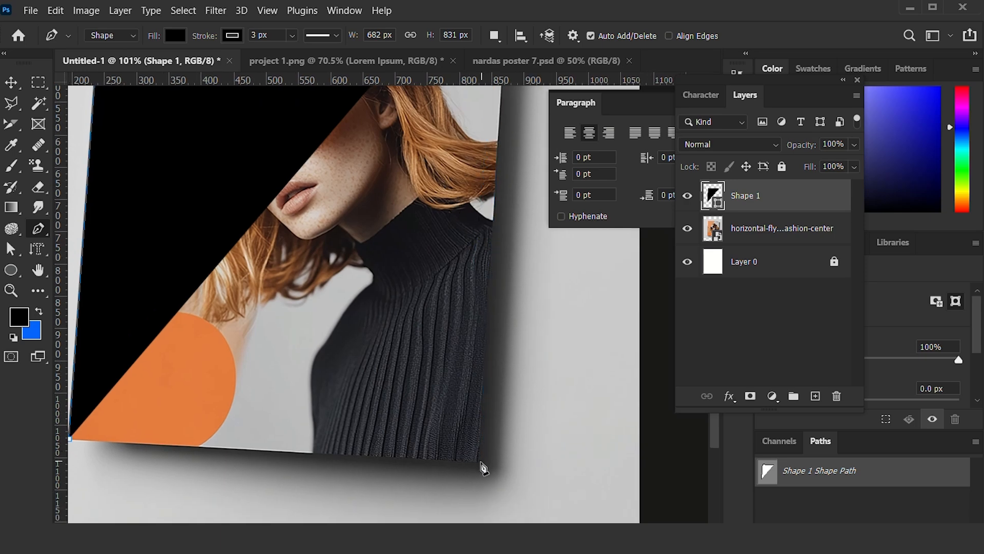
click(479, 464)
drag(174, 451, 295, 453)
click(192, 439)
scroll(339, 357, up, 1)
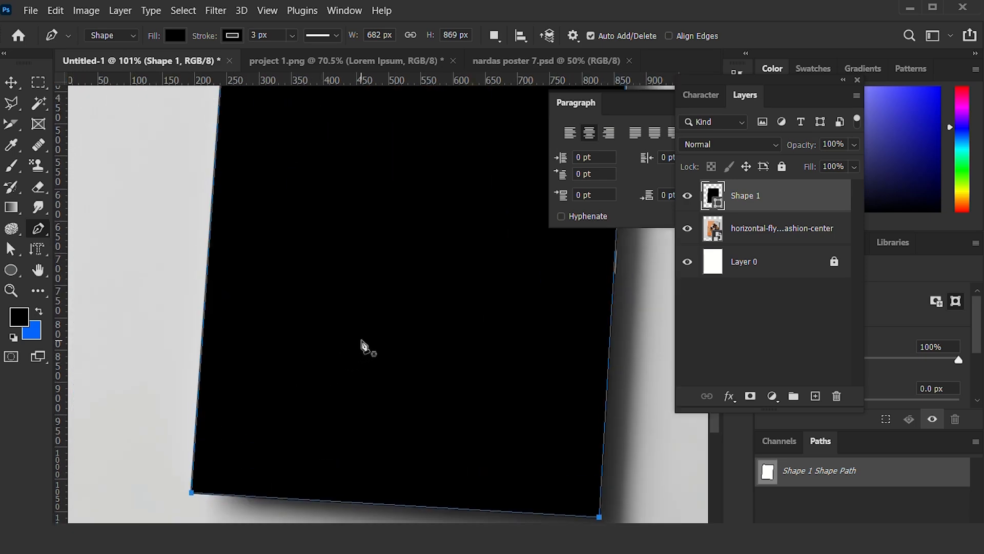
scroll(364, 340, down, 3)
scroll(368, 346, down, 1)
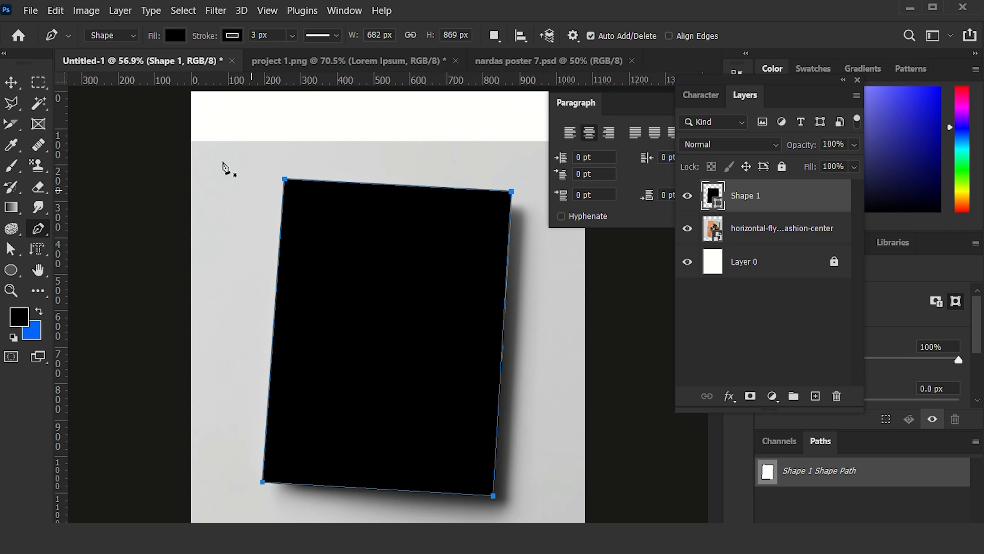
Step: Set the traced flyer shape's fill to no color
click(174, 36)
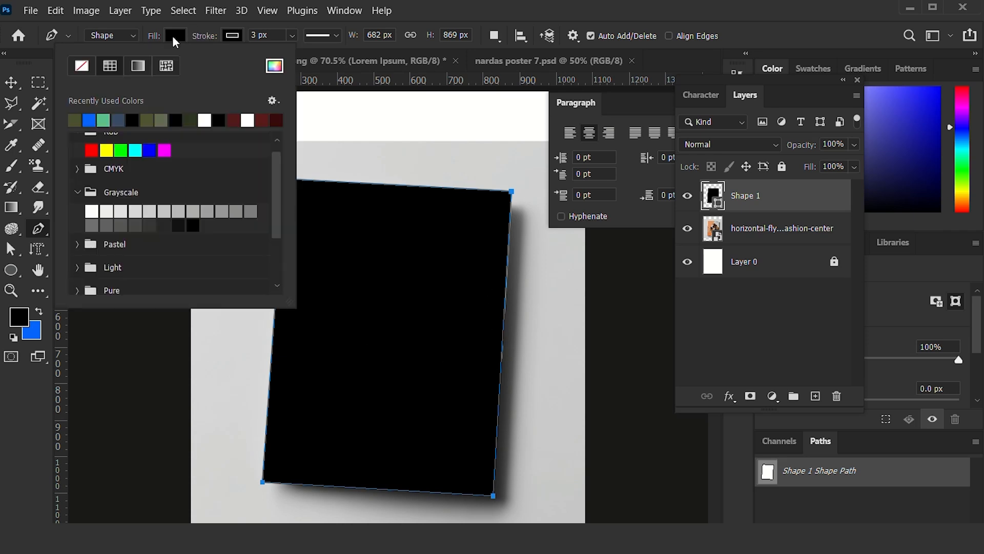
click(82, 67)
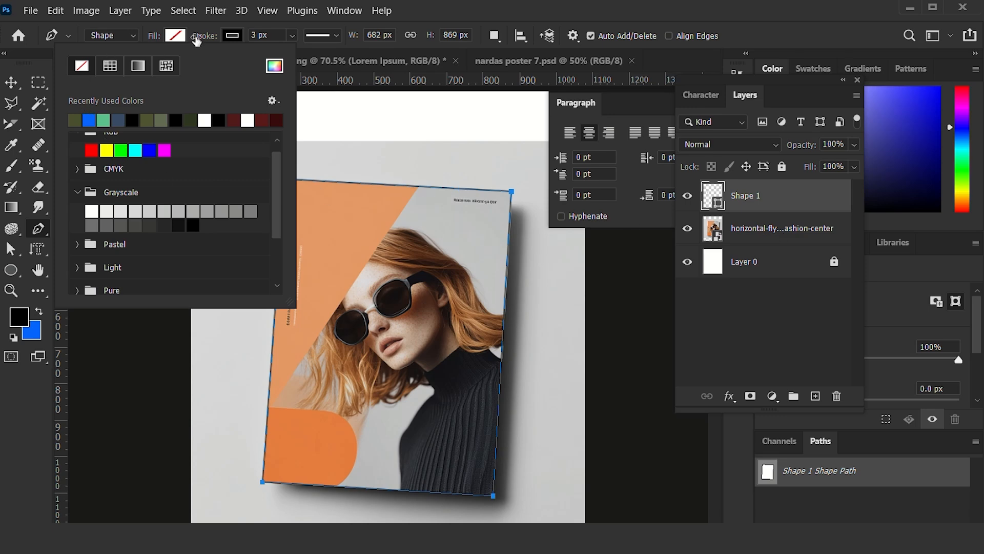
click(182, 36)
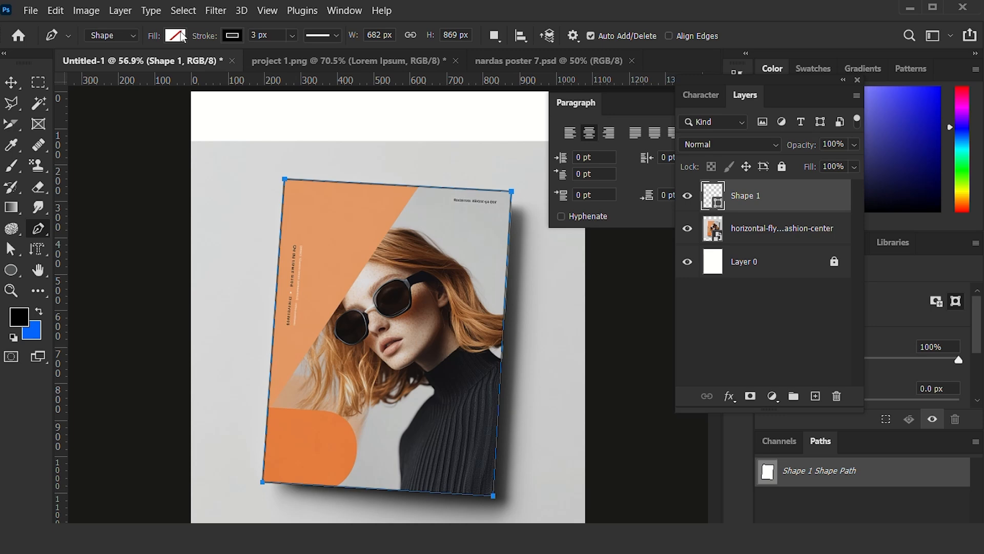
Step: Load the traced flyer outline as a selection and use it to add a layer mask to the horizontal-flyer-layout-fashion-center layer
key(ctrl+Return)
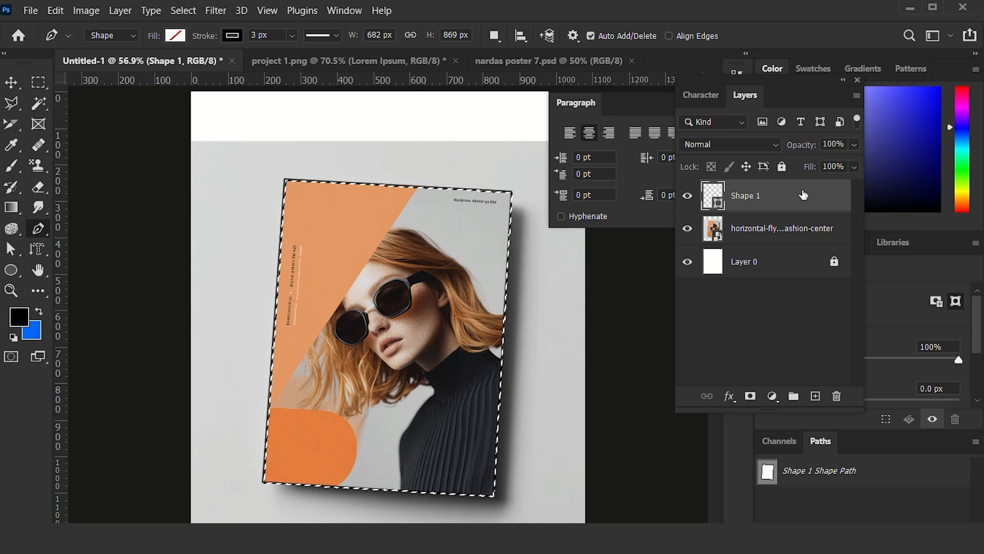
click(796, 240)
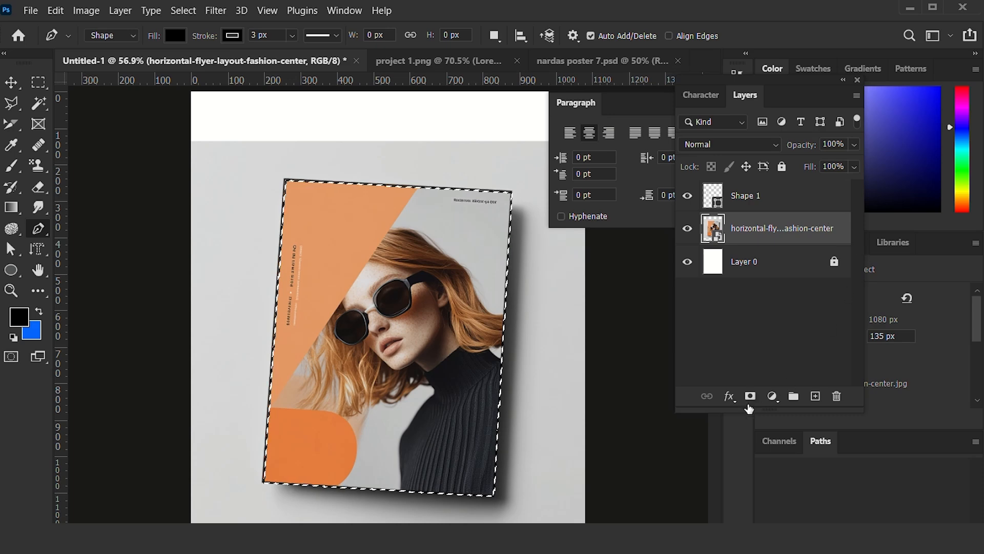
click(751, 397)
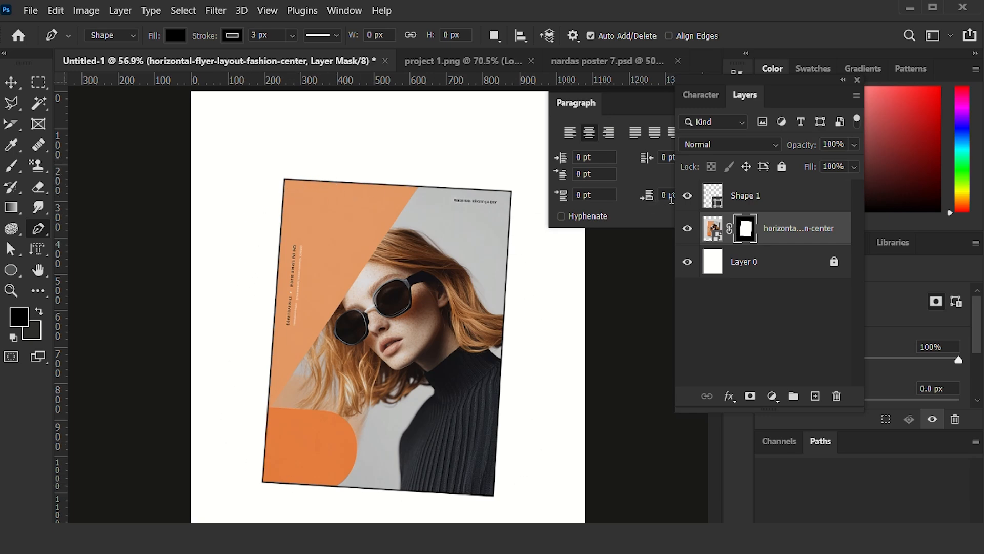
Step: Hide the Shape 1 layer to remove its black outline from view and inspect the masked flyer's edges
click(784, 200)
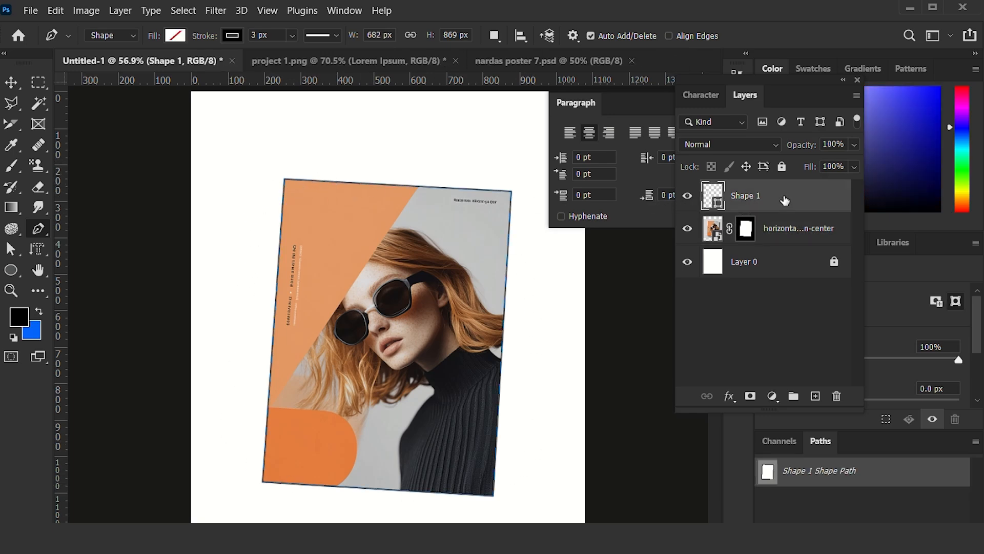
click(687, 195)
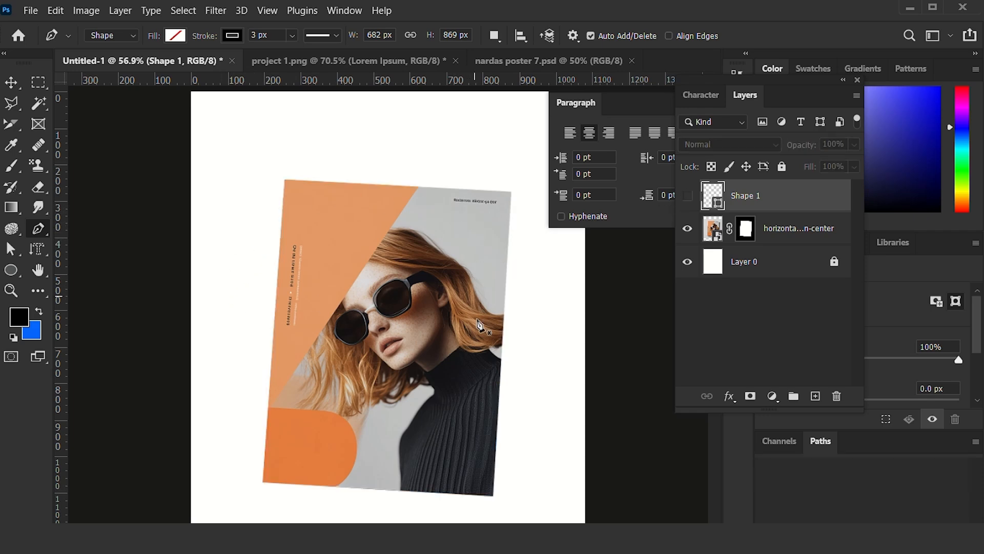
scroll(492, 458, up, 6)
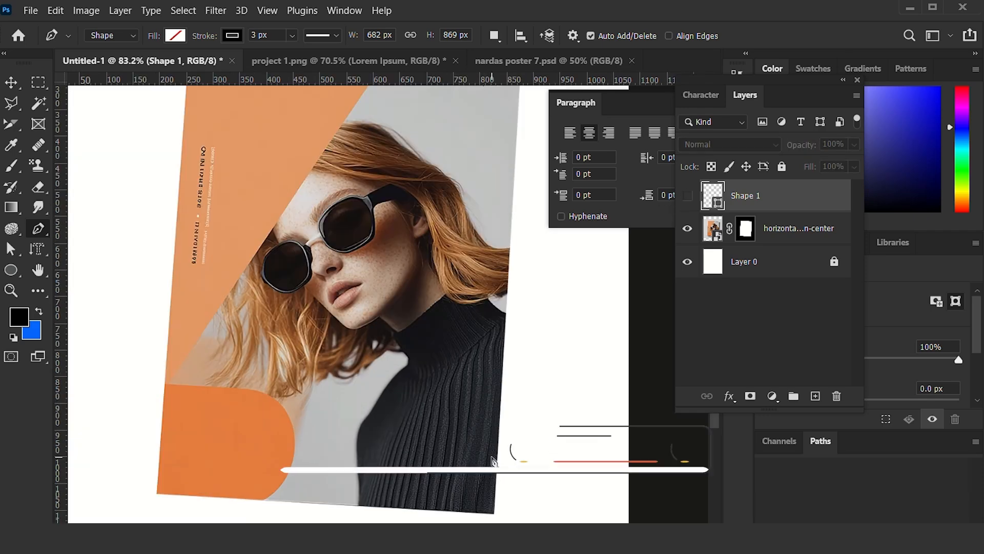
scroll(491, 457, down, 5)
scroll(301, 197, up, 3)
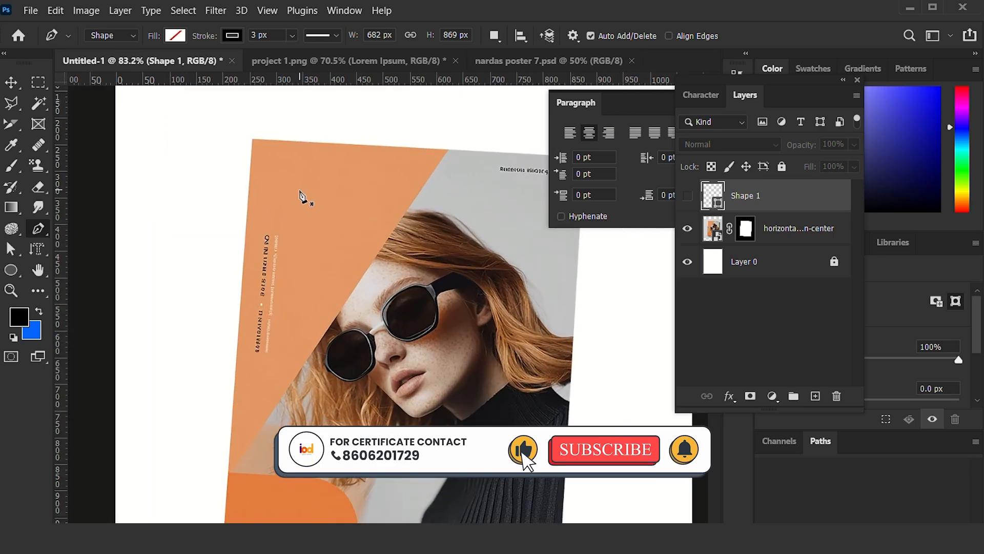
scroll(358, 236, down, 3)
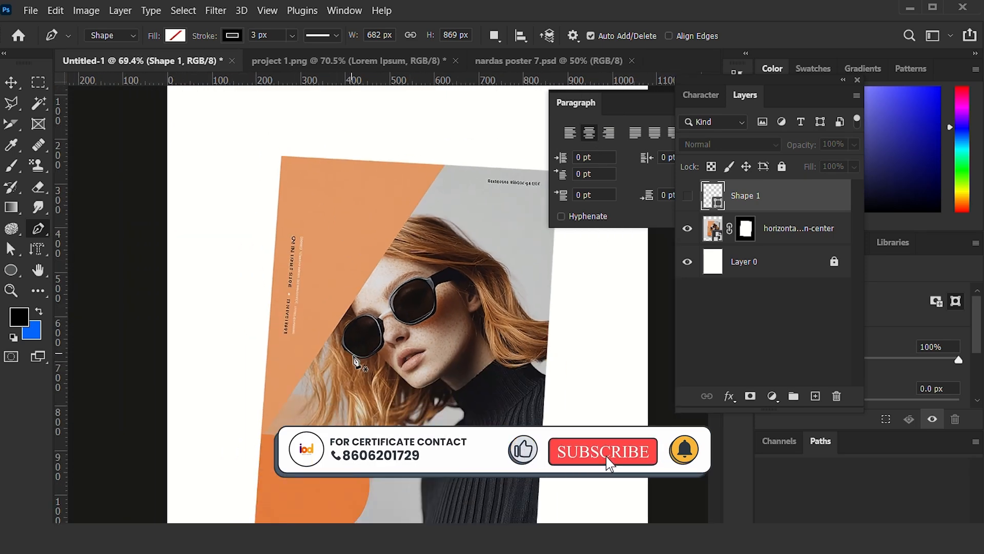
scroll(476, 278, down, 2)
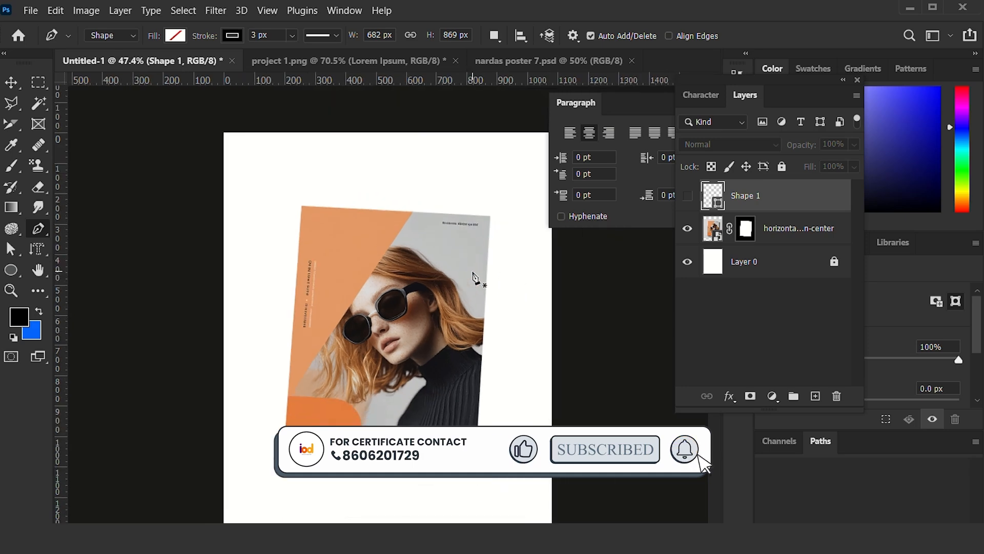